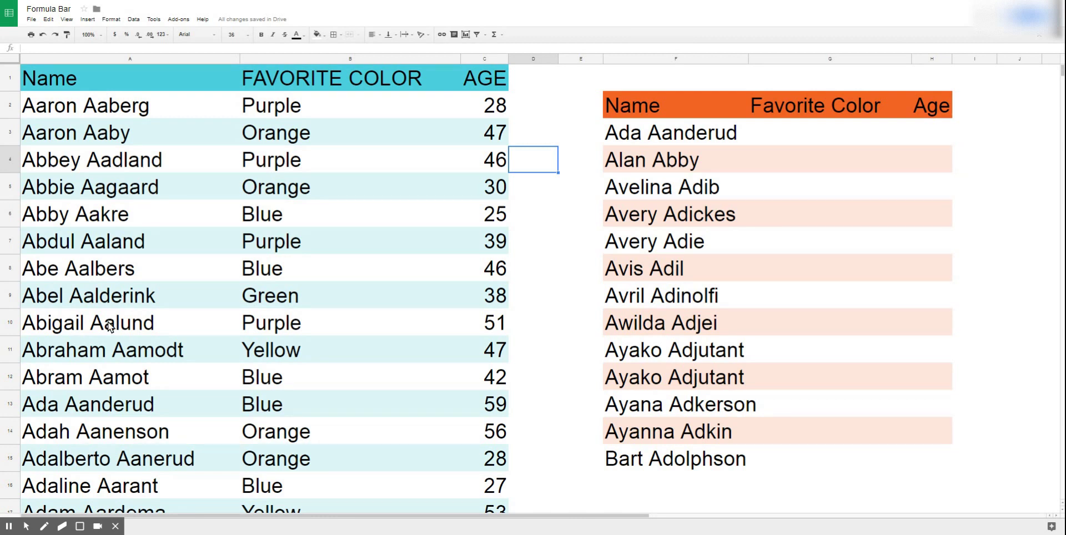
# Start a =vlookup( formula in G3, the first Favorite Color cell of the lookup table.
pyautogui.click(115, 526)
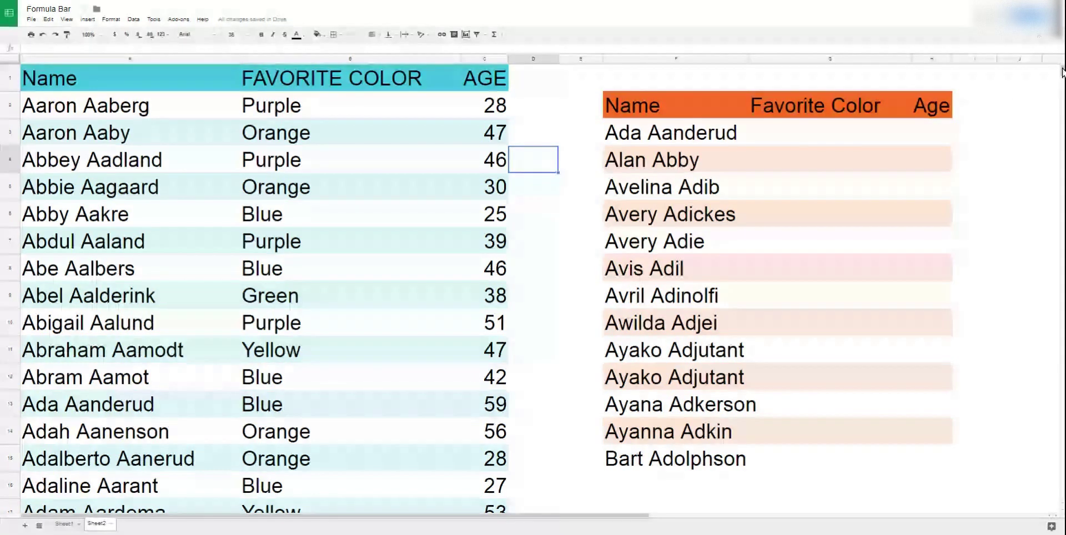
pyautogui.moveTo(1063, 71); pyautogui.dragTo(1063, 364)
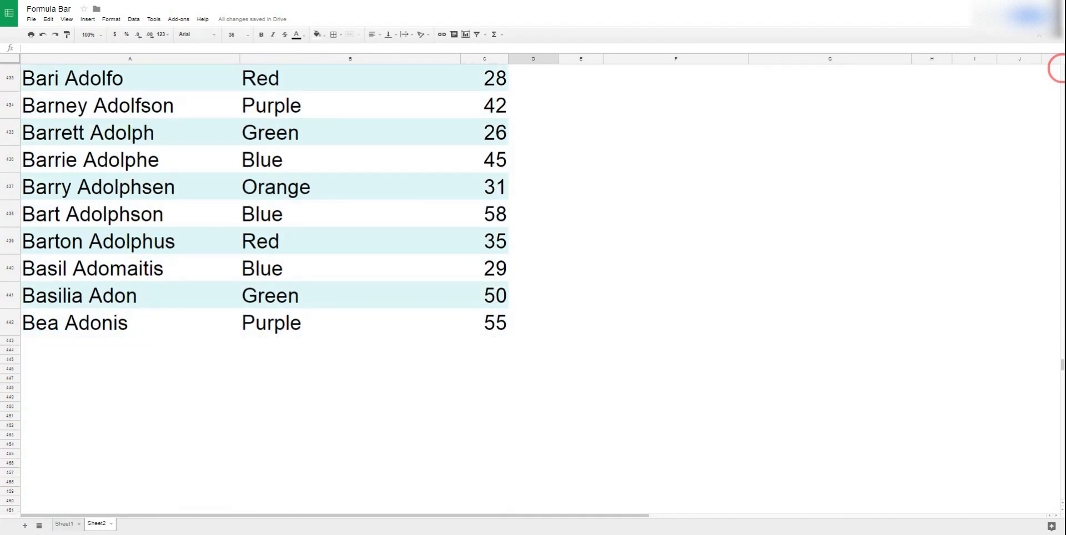
pyautogui.click(1061, 68)
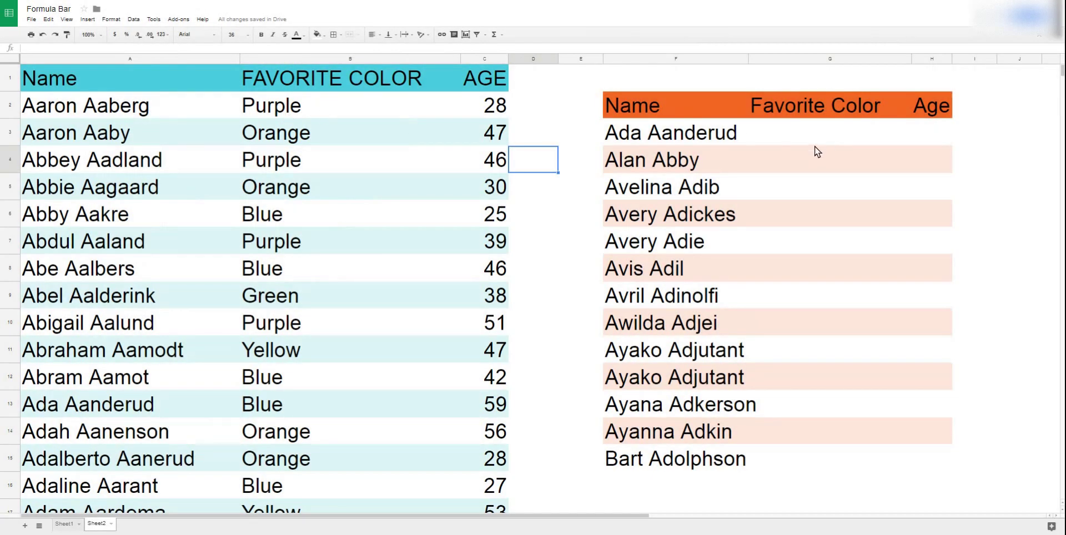
pyautogui.click(814, 127)
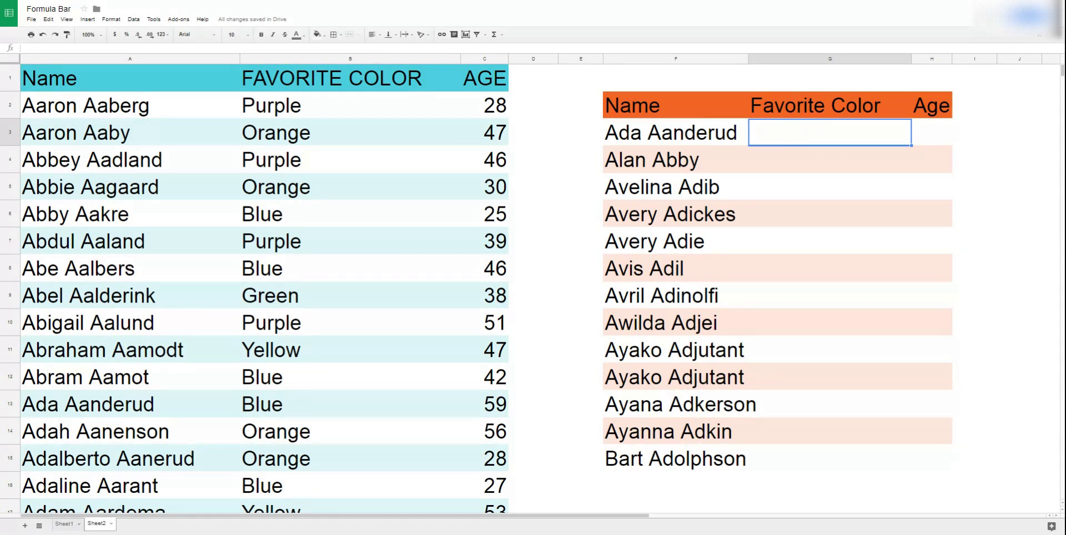
pyautogui.write('=')
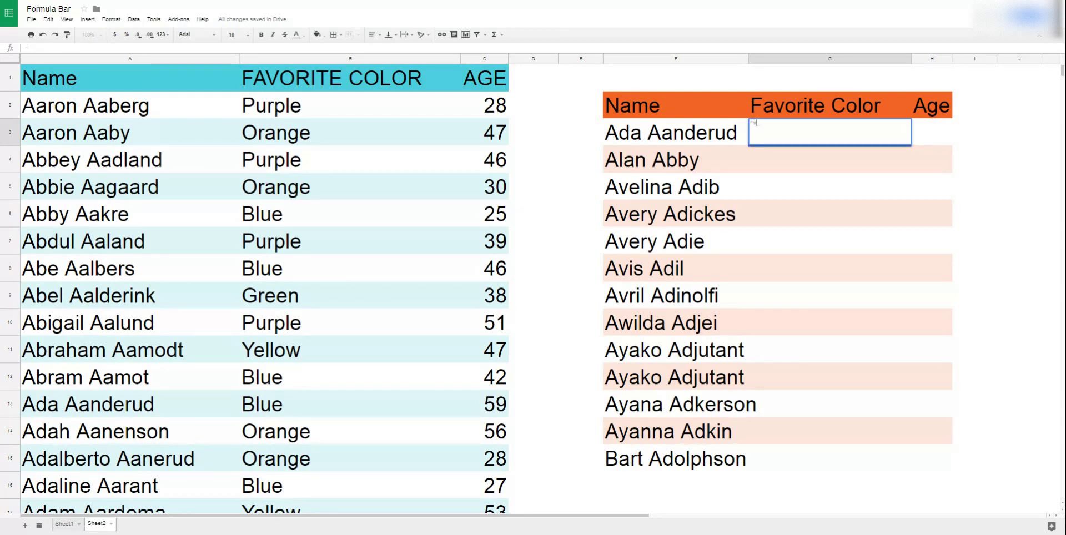
pyautogui.write('vlookup')
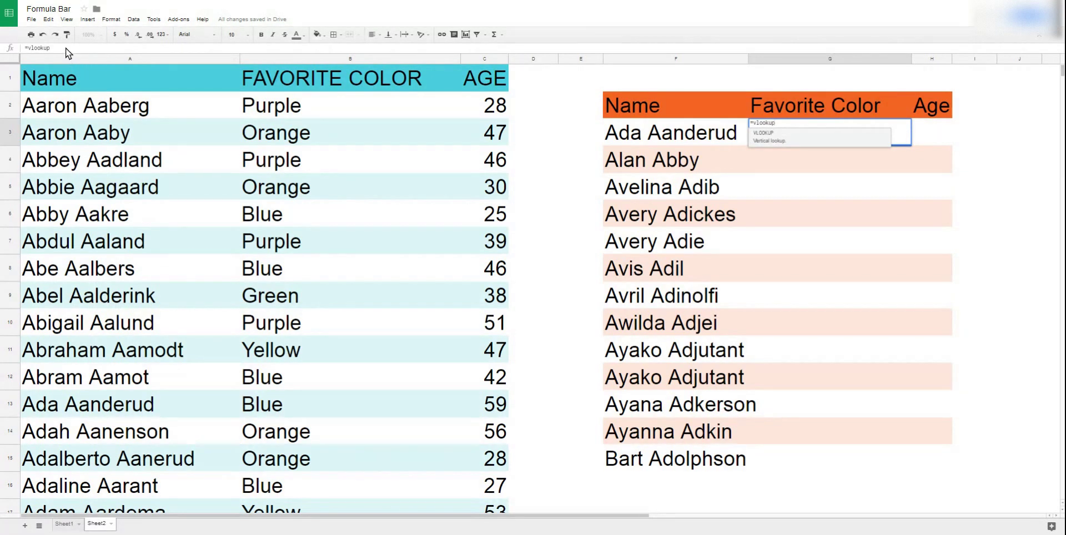
pyautogui.click(65, 48)
pyautogui.write('(')
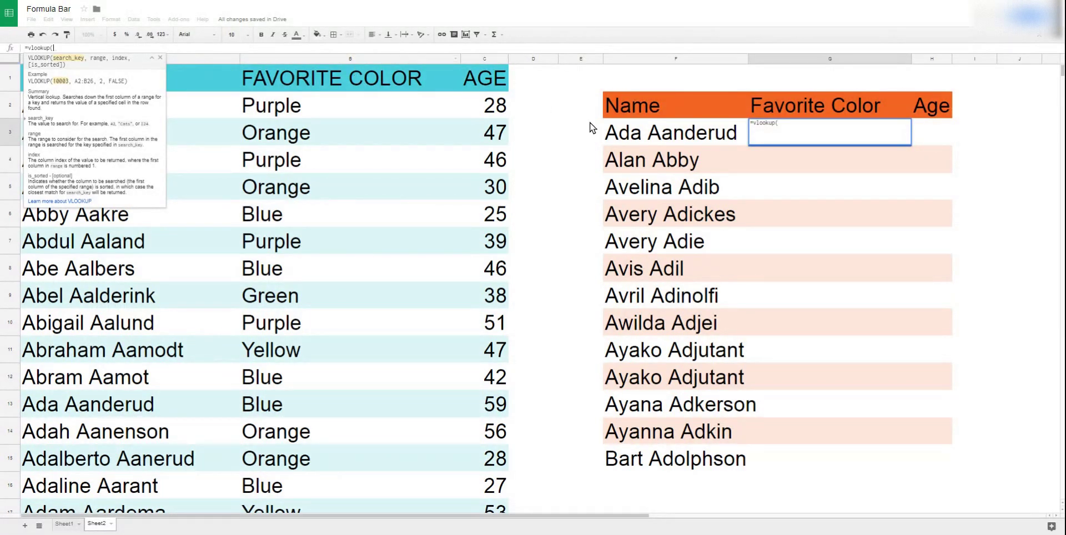
# Complete the G3 formula as =vlookup(F3,A:C,2,false), using F3 as key and columns A:C.
pyautogui.click(793, 126)
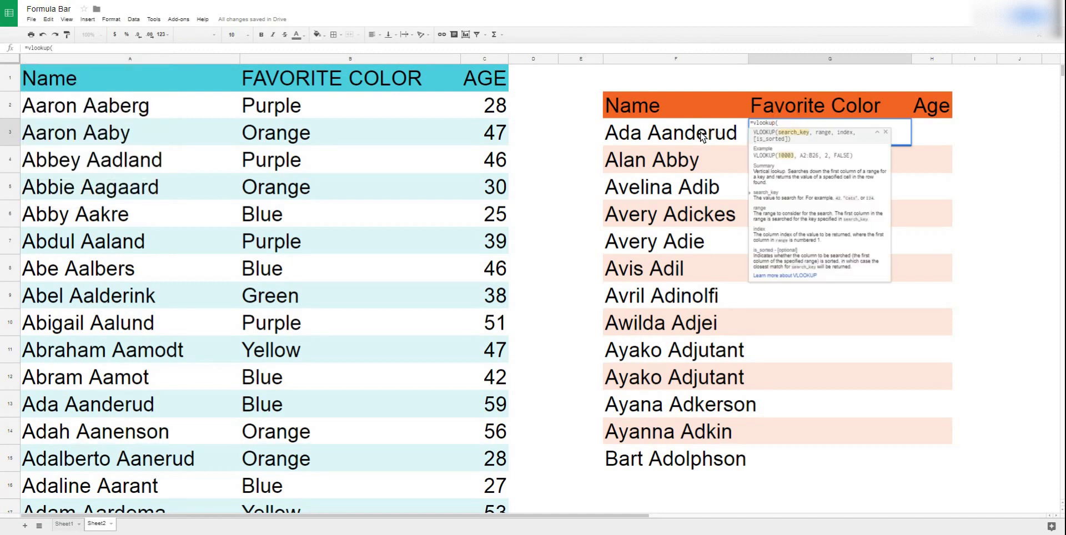
pyautogui.click(677, 136)
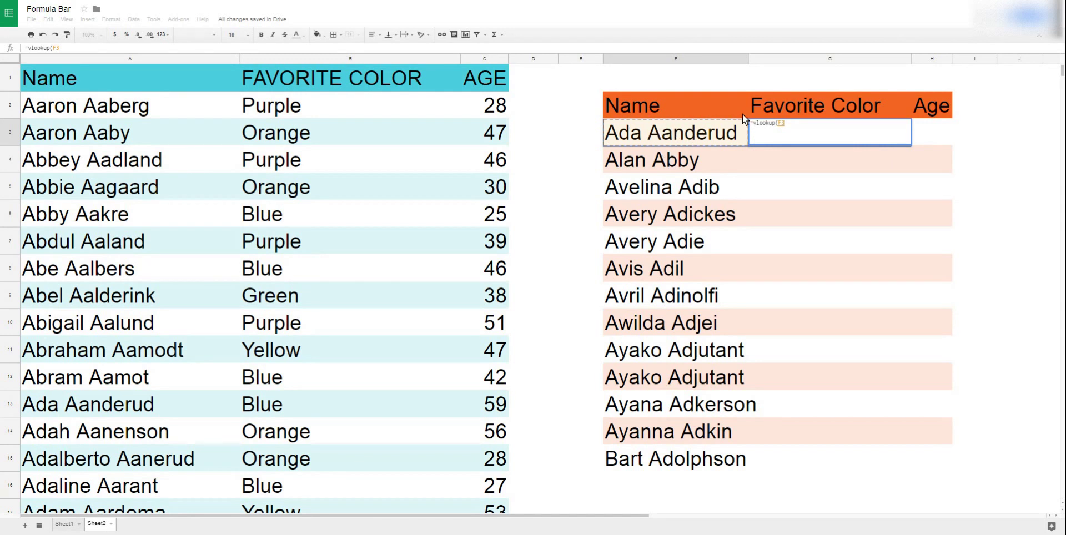
pyautogui.write(',')
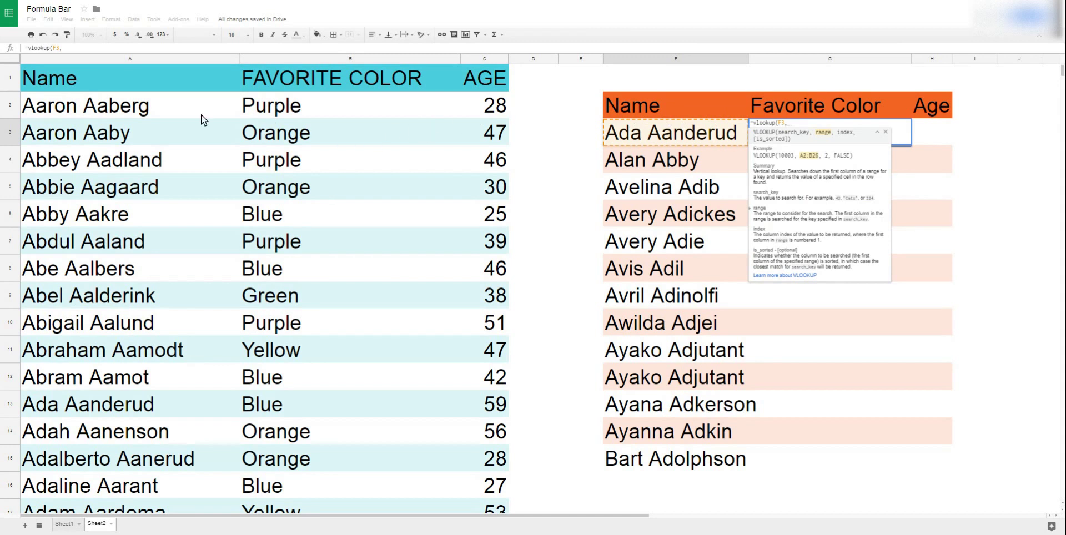
pyautogui.click(113, 60)
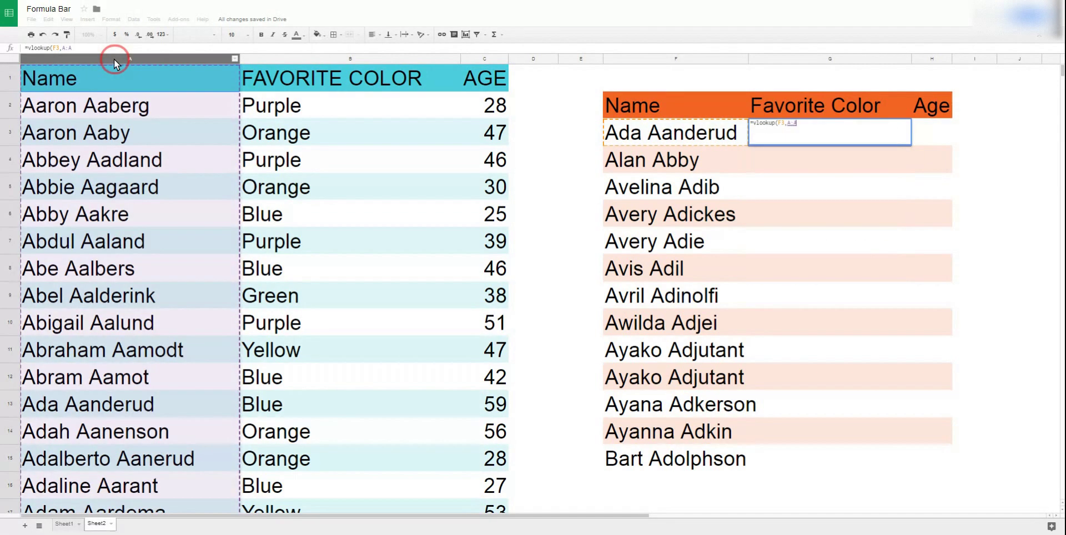
pyautogui.moveTo(123, 59); pyautogui.dragTo(476, 64)
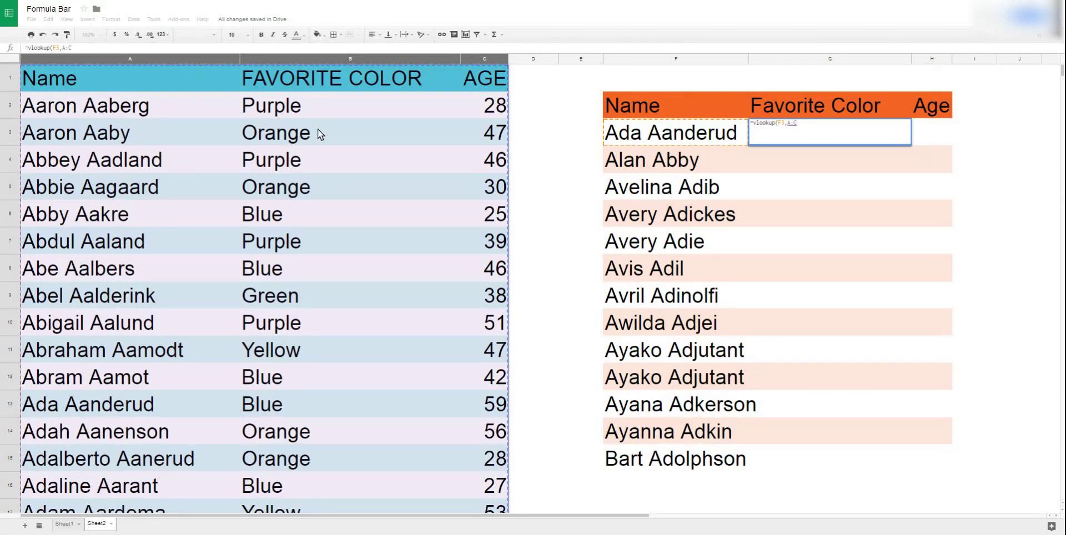
pyautogui.write(',')
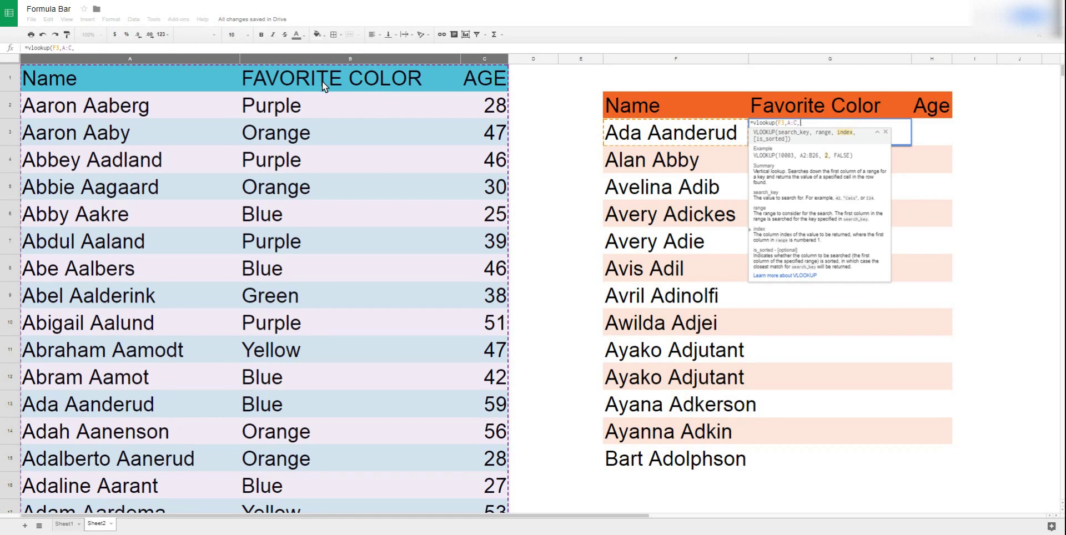
pyautogui.write('2')
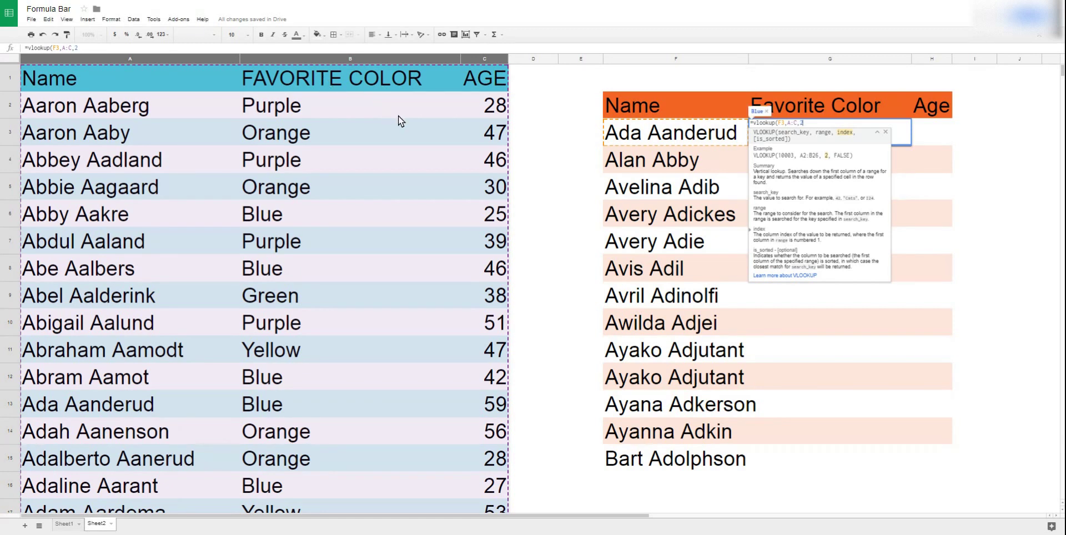
pyautogui.write(',false)')
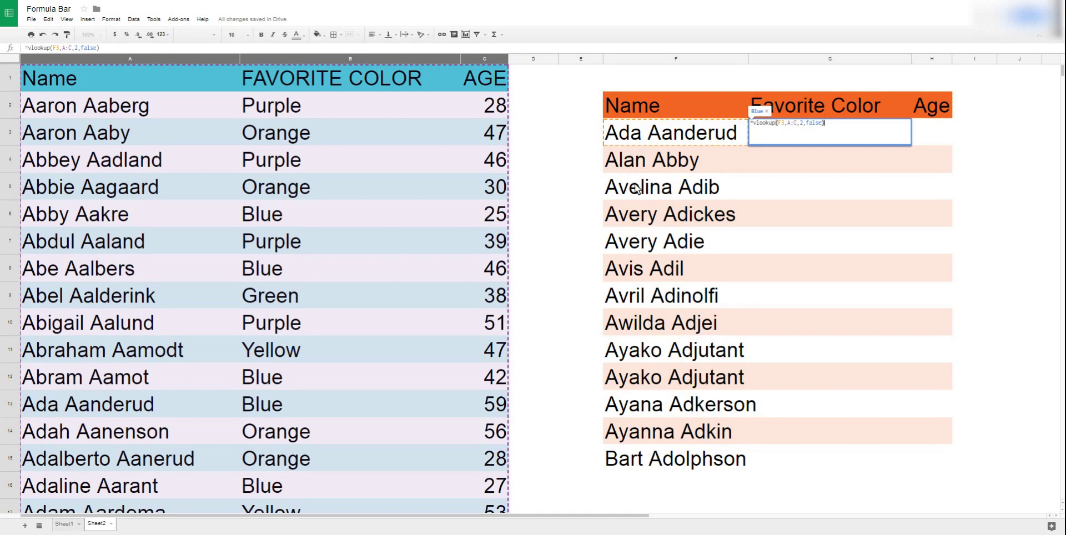
# Commit the G3 lookup and set cells G3:G15 to font size 36.
pyautogui.press('Return')
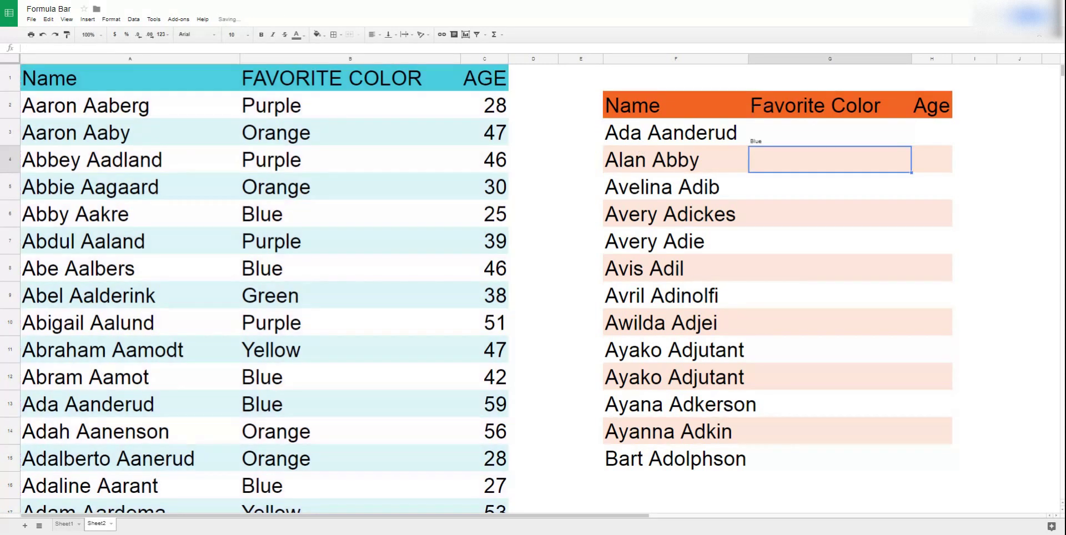
pyautogui.click(735, 139)
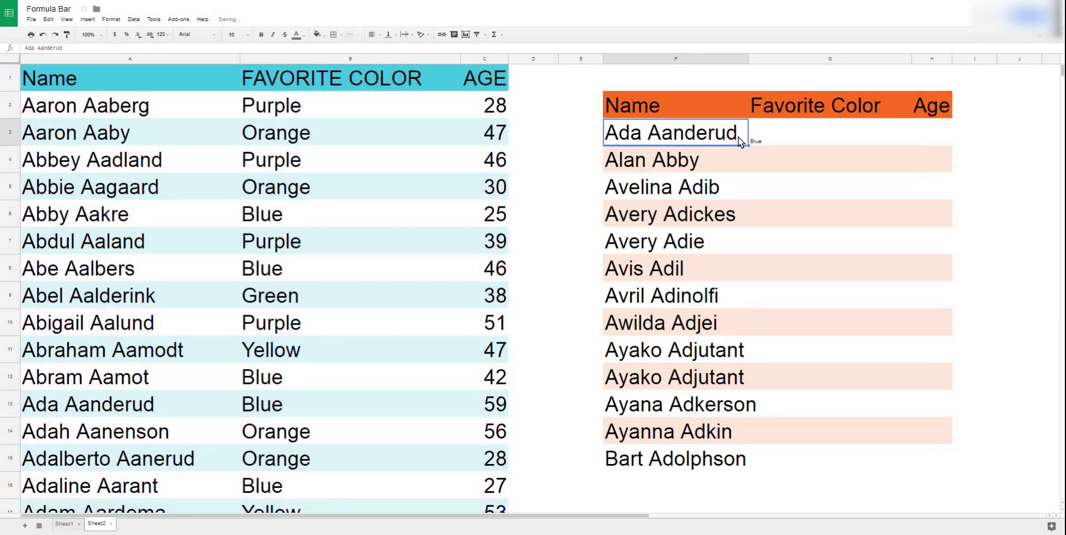
pyautogui.moveTo(782, 131); pyautogui.dragTo(933, 457)
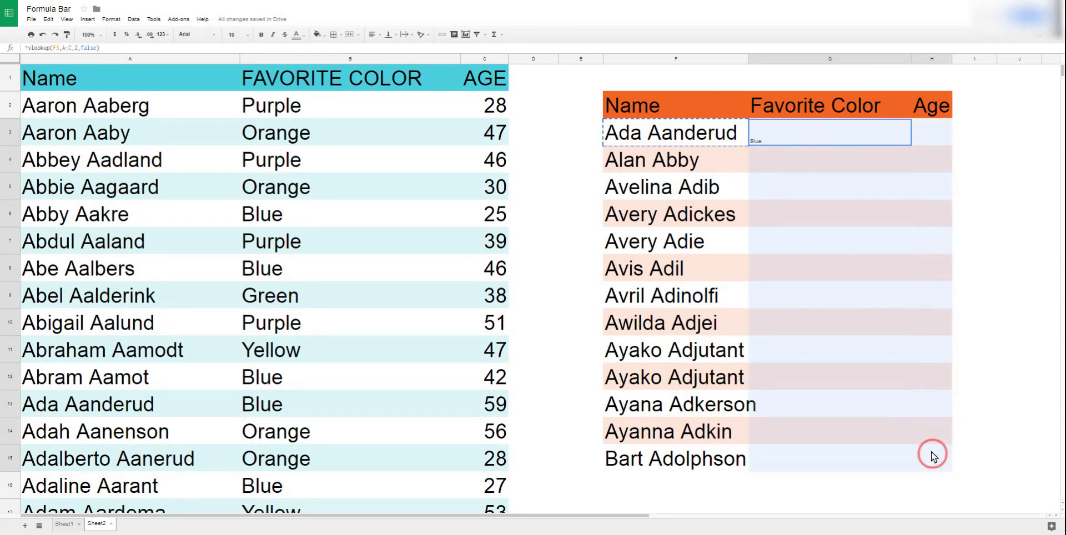
pyautogui.click(232, 34)
pyautogui.click(244, 165)
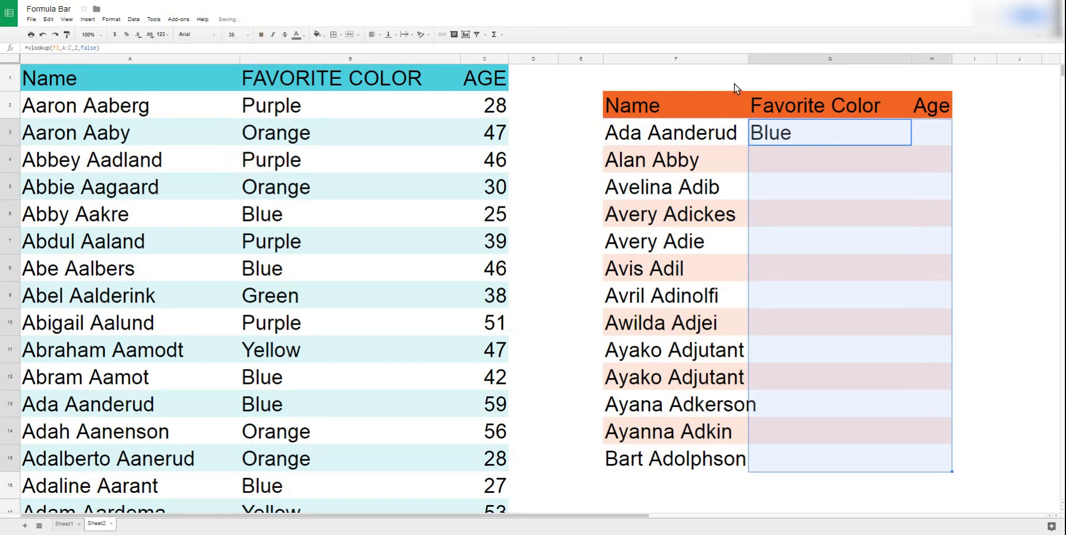
pyautogui.click(822, 163)
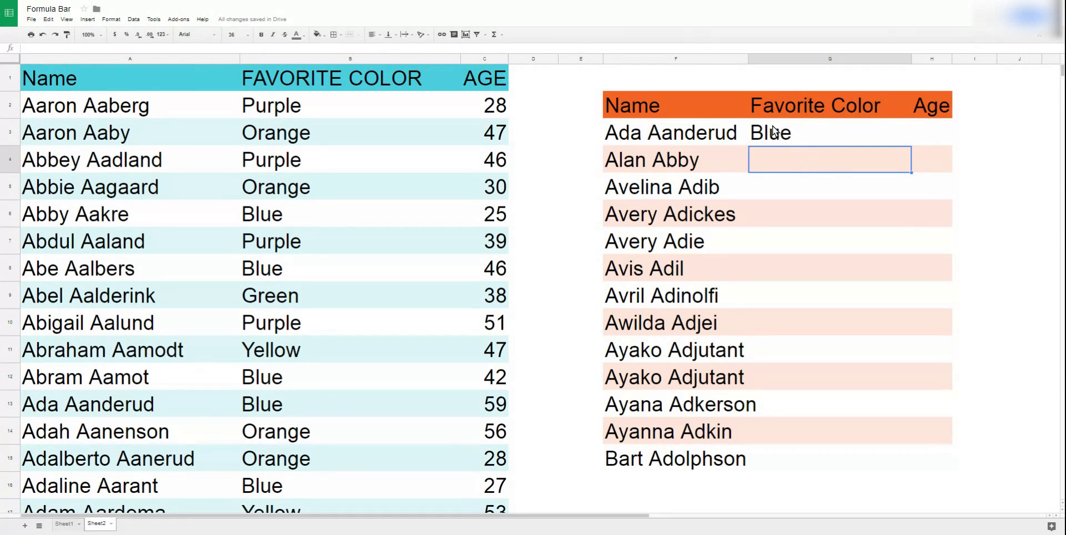
# Verify against row 13 of the source list that the first person's favorite color is Blue.
pyautogui.click(714, 131)
pyautogui.hotkey('ctrl', 'c')
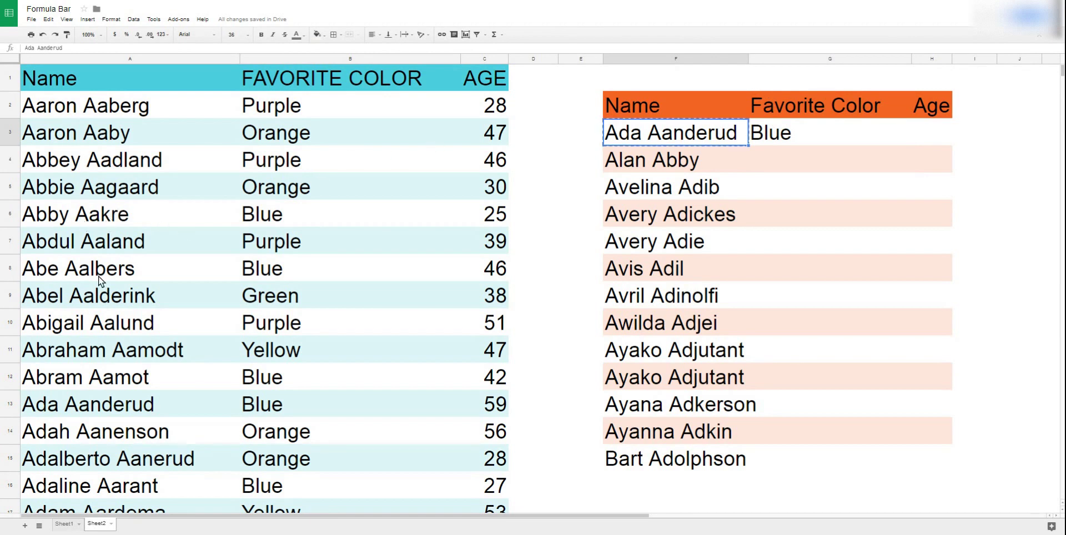
pyautogui.click(54, 411)
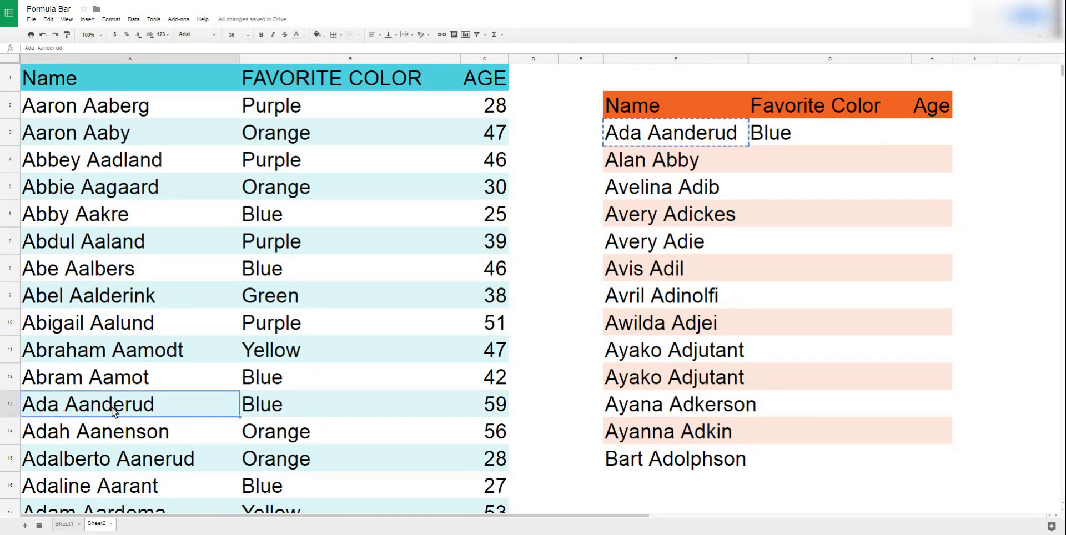
pyautogui.click(259, 408)
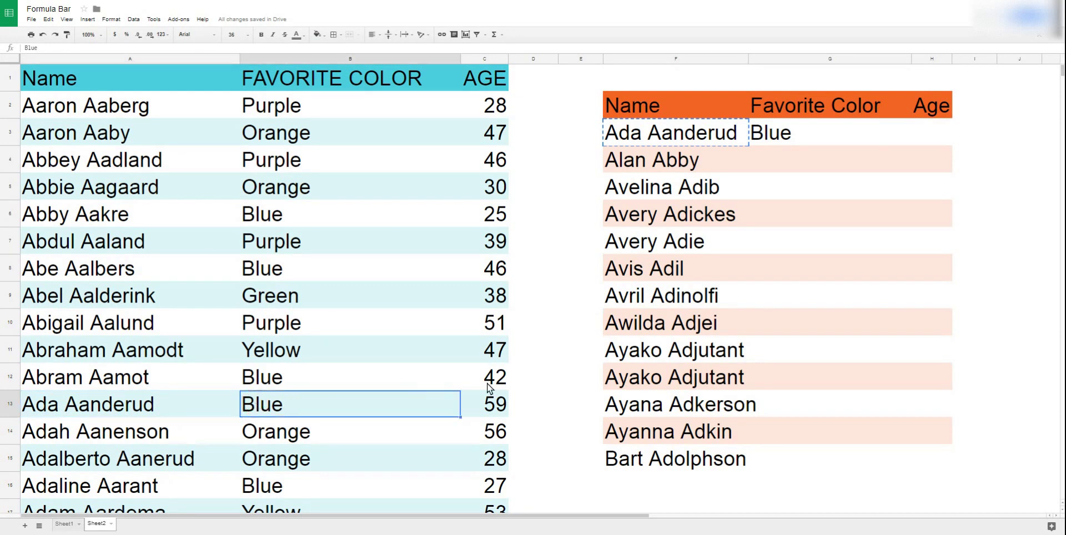
pyautogui.click(496, 404)
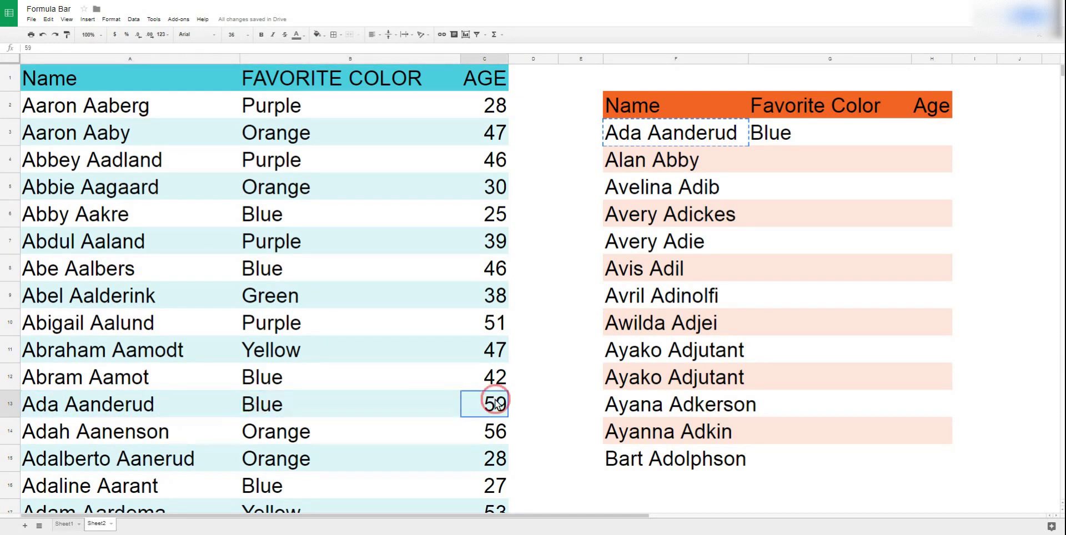
pyautogui.click(341, 397)
# Fill the Favorite Color lookup formula down from G3 to G15.
pyautogui.click(788, 129)
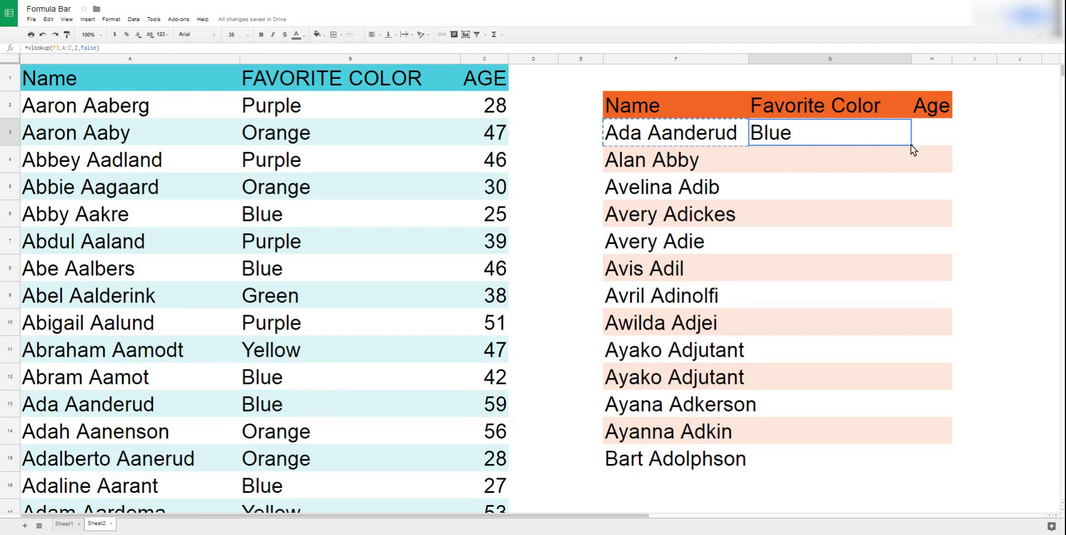
pyautogui.moveTo(913, 144); pyautogui.dragTo(895, 457)
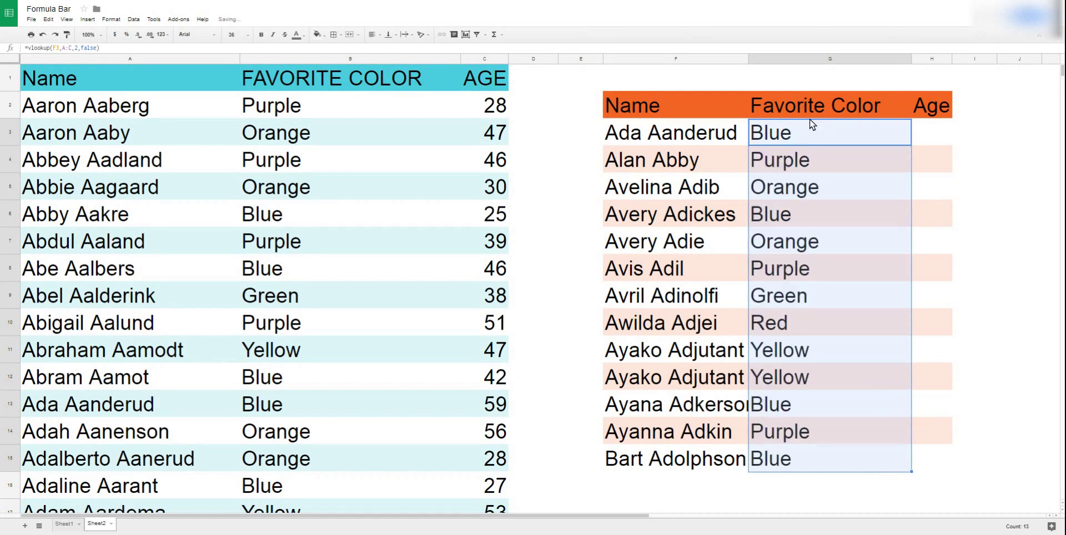
pyautogui.click(789, 138)
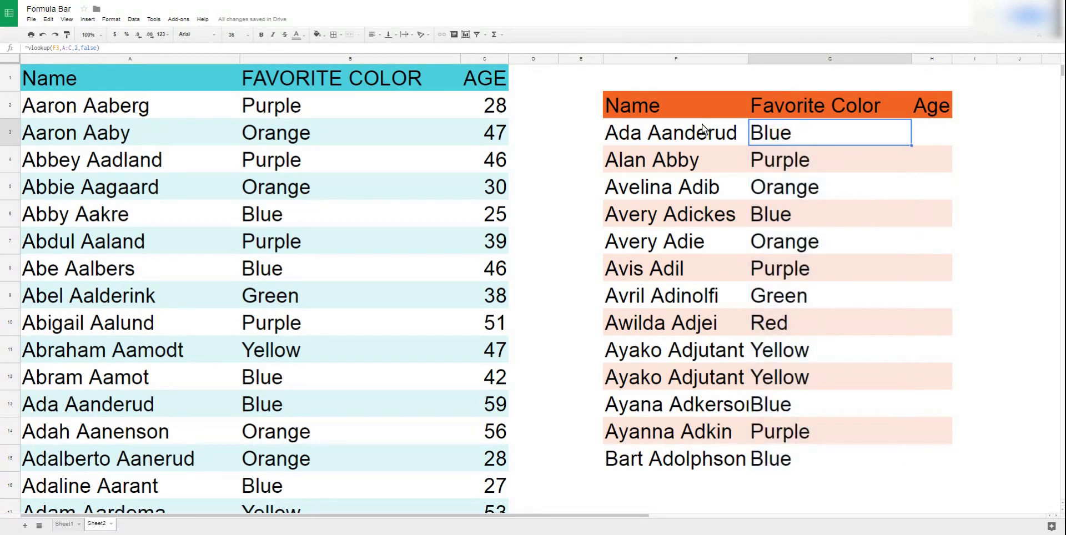
pyautogui.click(67, 50)
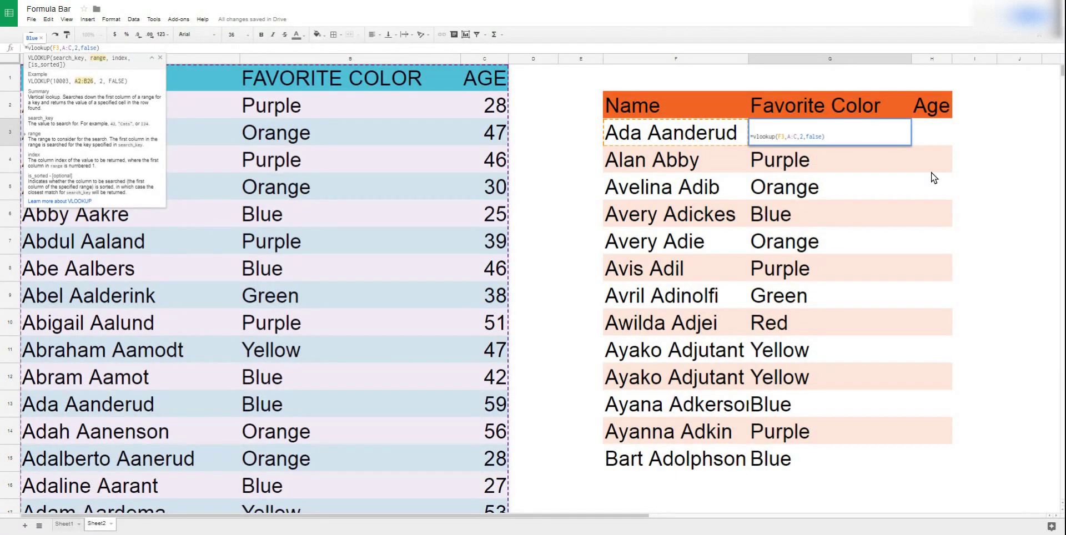
# Widen the Name column F so every full name fits, leaving the G3 formula unchanged.
pyautogui.press('Return')
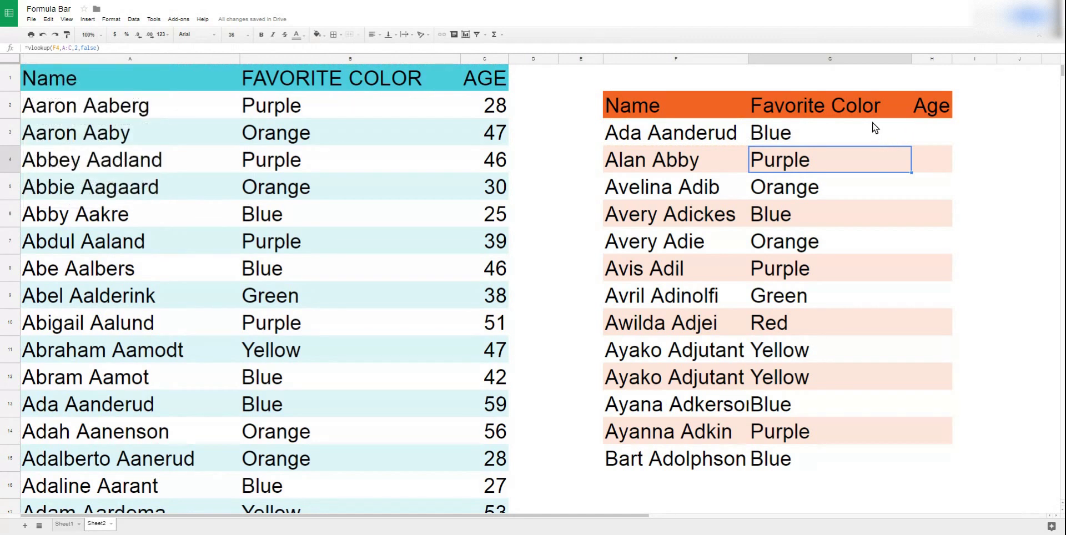
pyautogui.moveTo(747, 61); pyautogui.dragTo(767, 63)
pyautogui.click(940, 133)
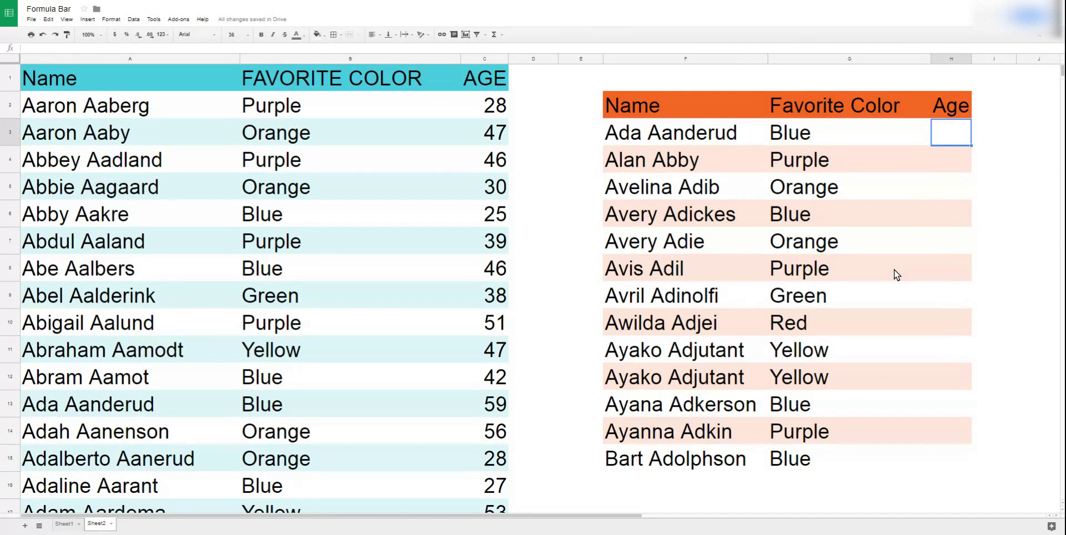
pyautogui.press('Left')
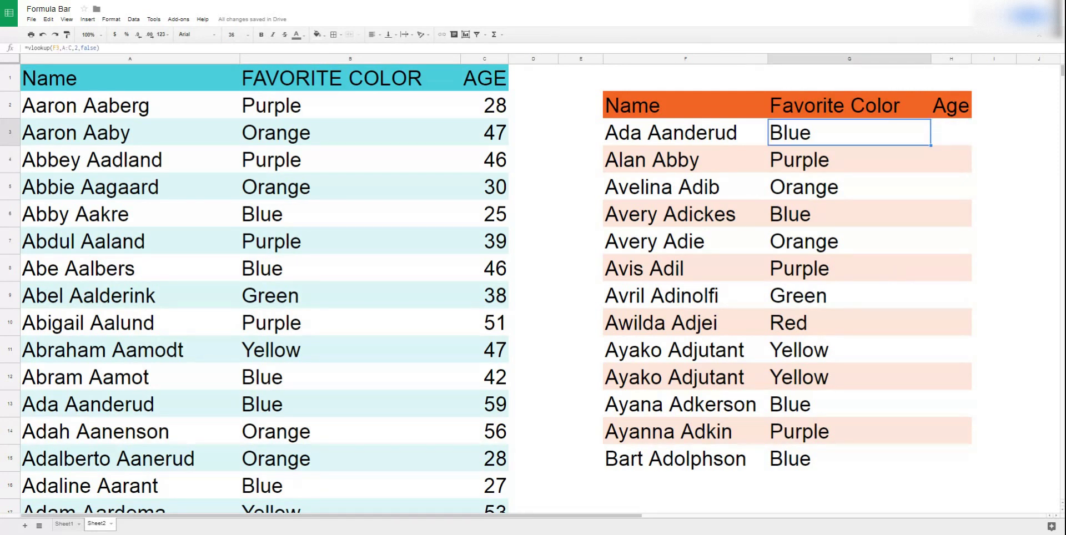
# Enter =vlookup(F3,A:C,3,false) in H3 so the first Age cell returns 59.
pyautogui.click(951, 132)
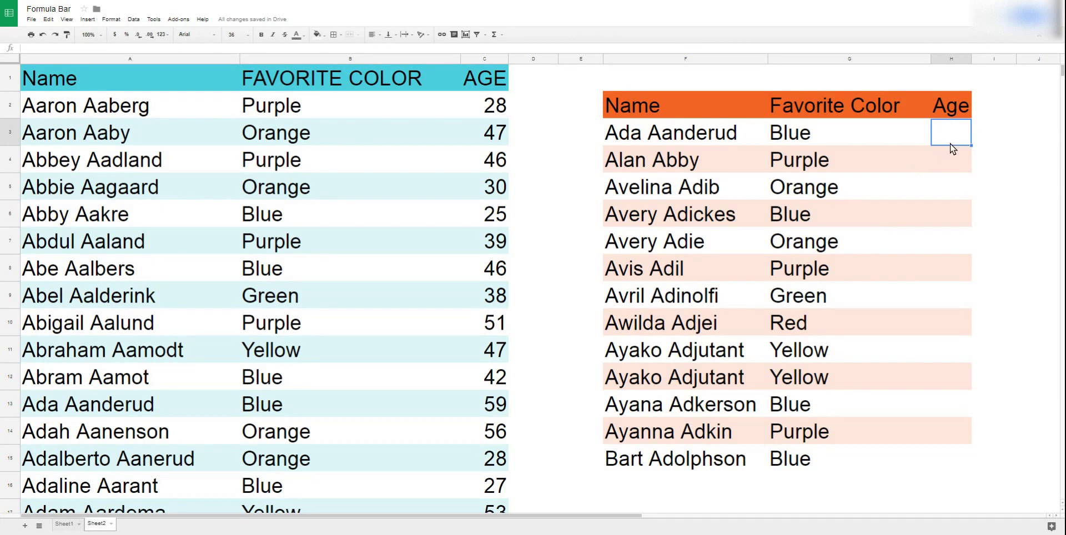
pyautogui.write('=')
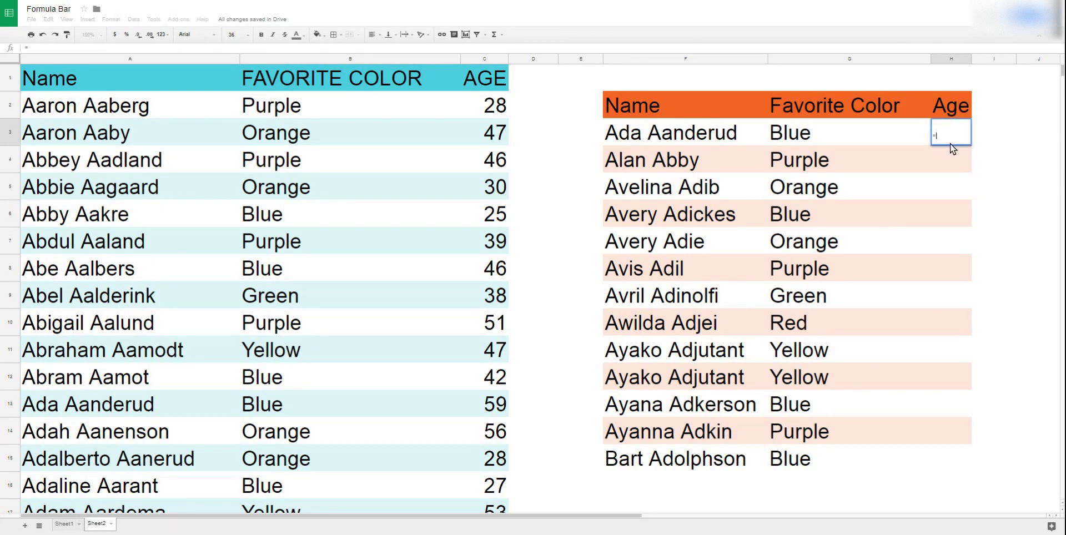
pyautogui.write('vlookup(')
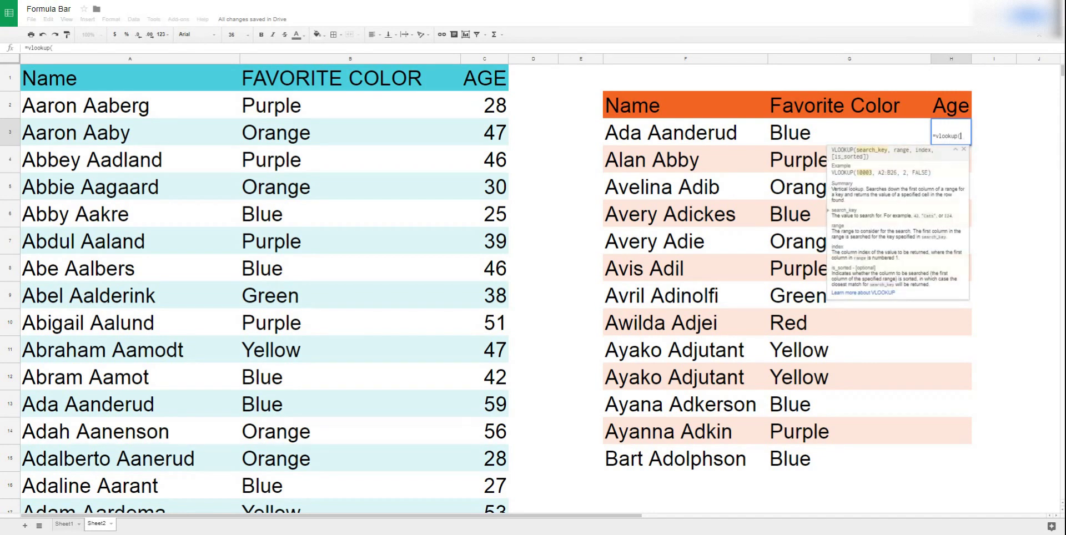
pyautogui.click(729, 133)
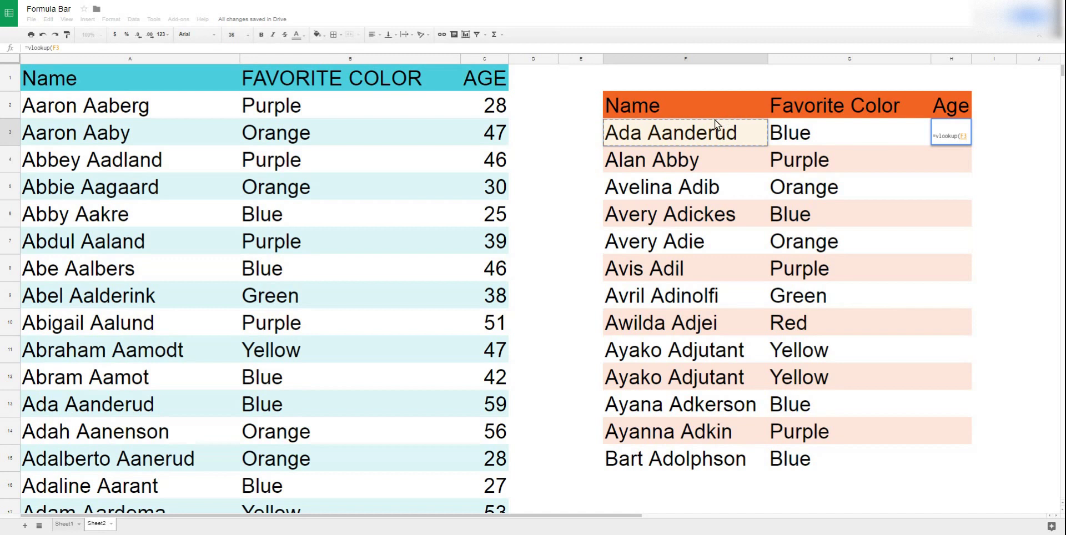
pyautogui.write(',')
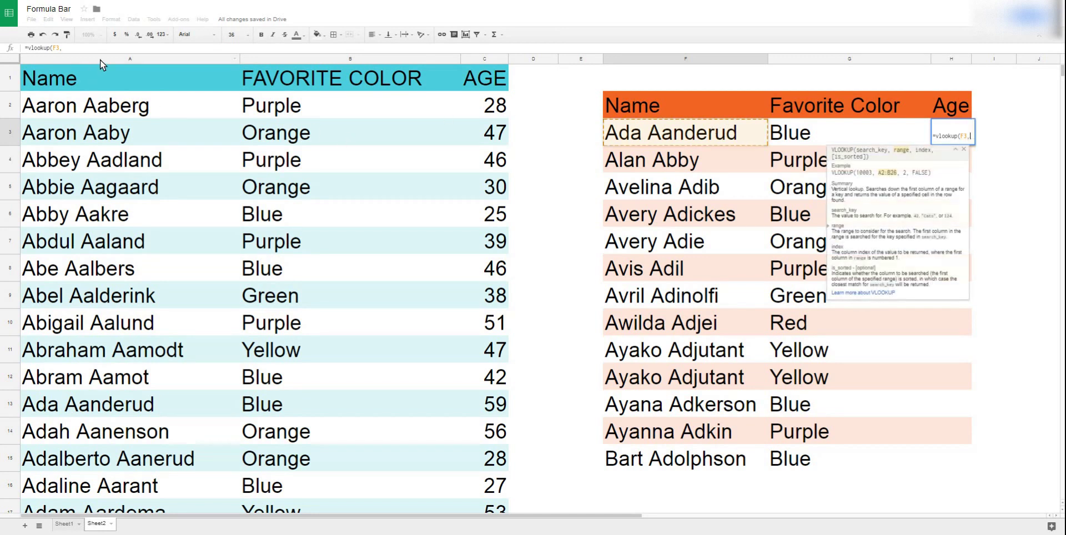
pyautogui.click(102, 59)
pyautogui.keyDown('shift'); pyautogui.click(329, 59); pyautogui.keyUp('shift')
pyautogui.keyDown('shift'); pyautogui.click(482, 58); pyautogui.keyUp('shift')
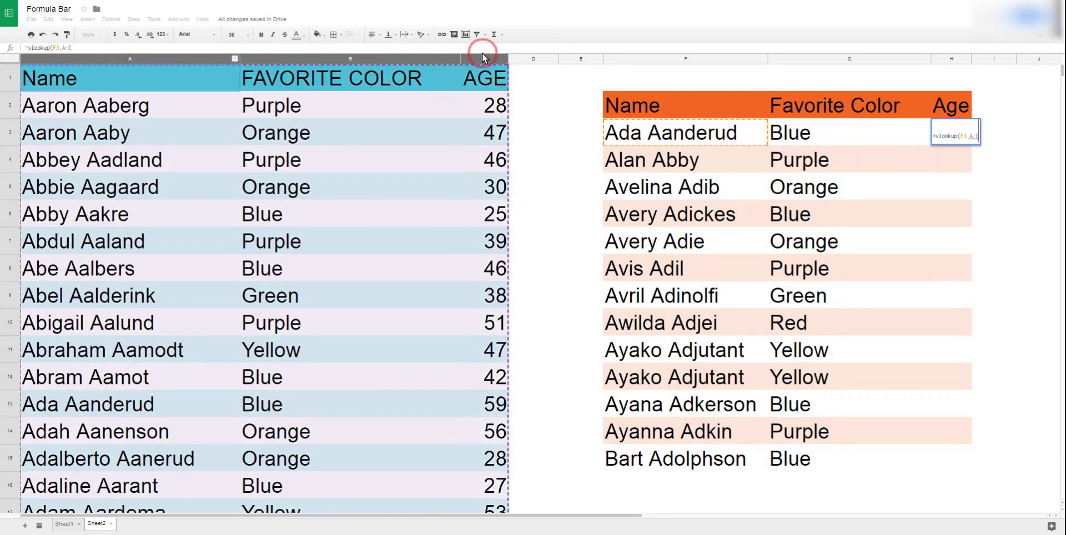
pyautogui.write(',')
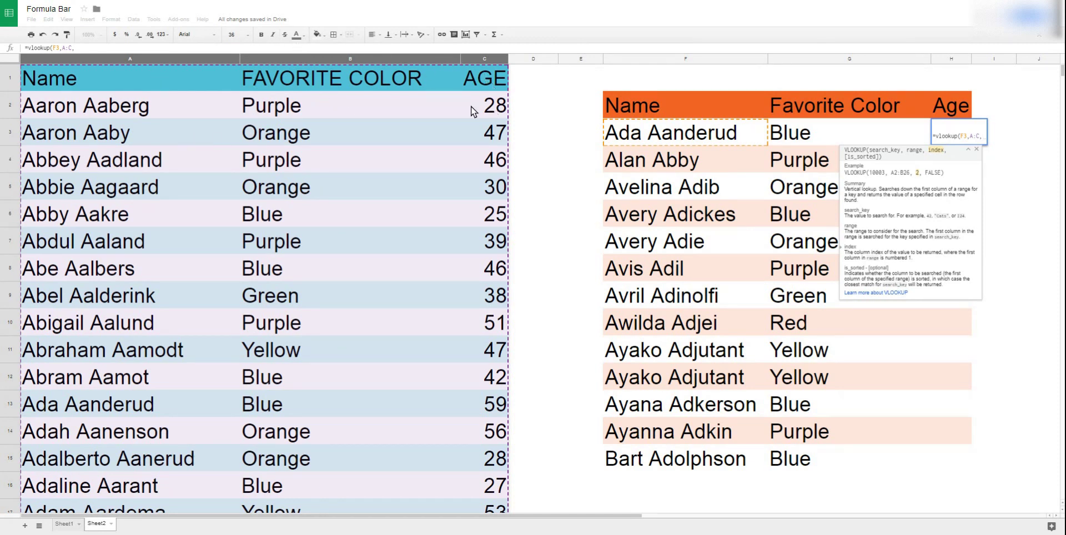
pyautogui.write('3')
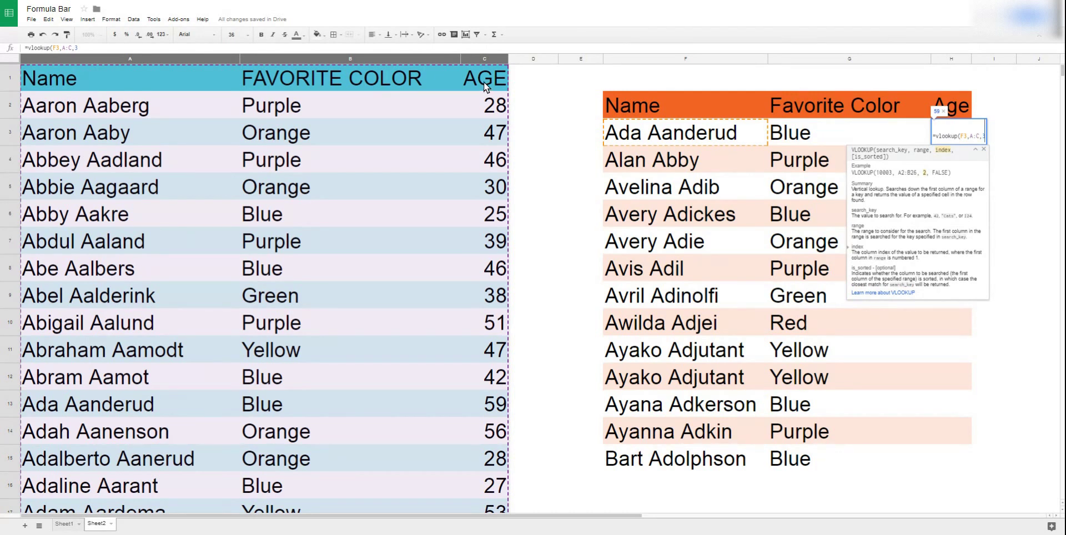
pyautogui.write(',fa')
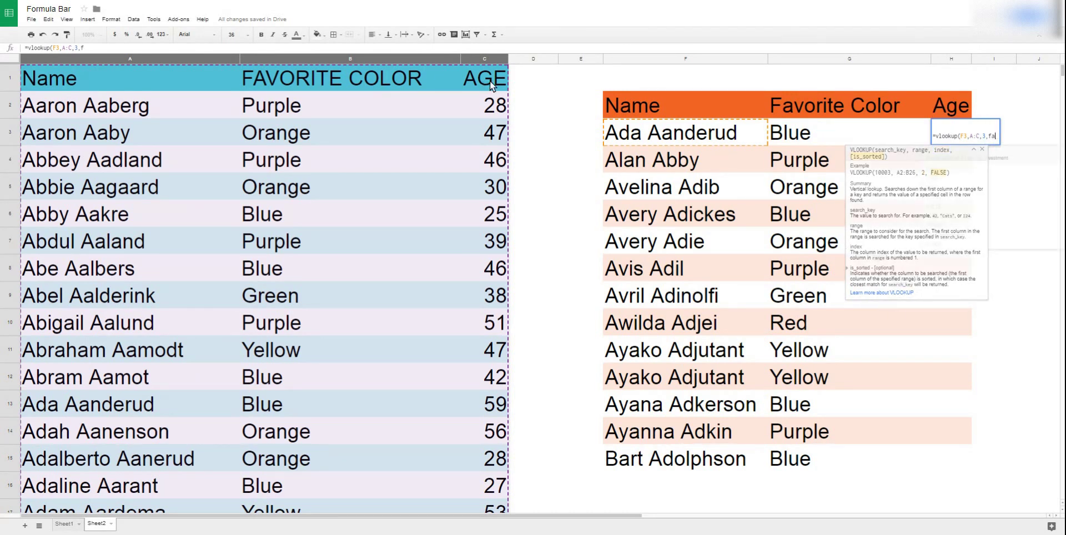
pyautogui.write('lse)')
pyautogui.press('Return')
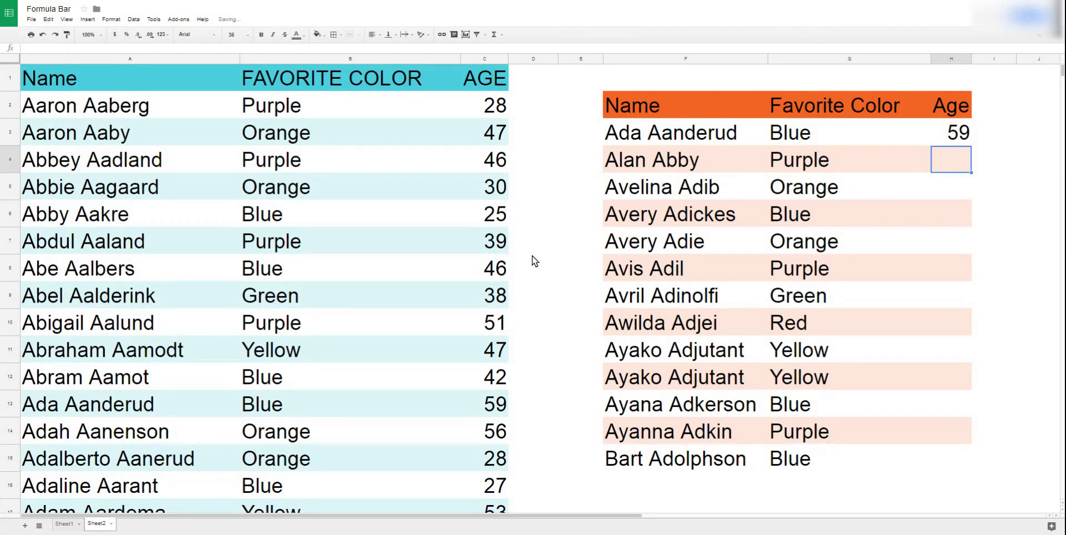
# Fill the Age formula down to H15 and type a new first name and surname below the list.
pyautogui.click(964, 141)
pyautogui.moveTo(972, 145); pyautogui.dragTo(975, 457)
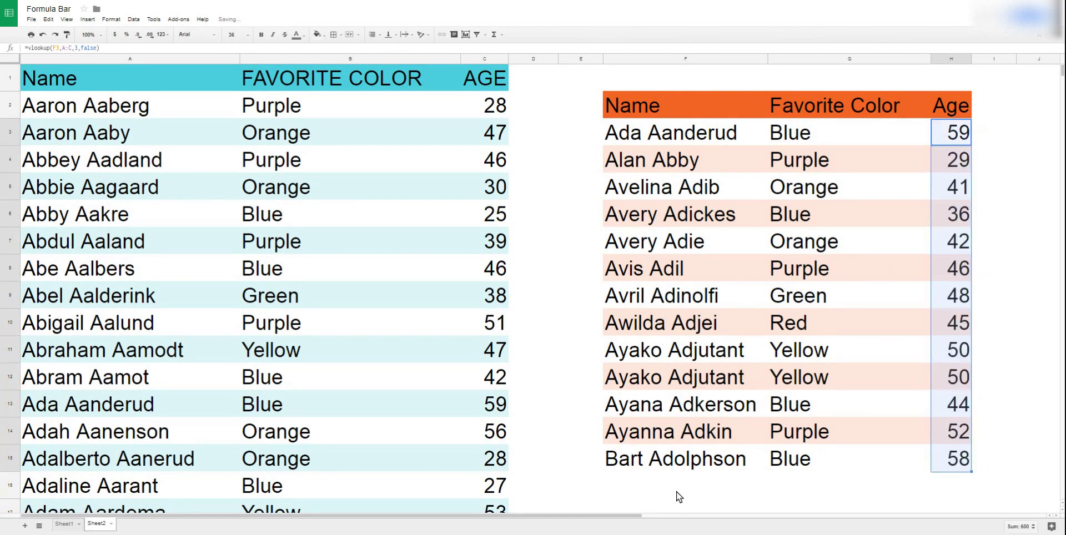
pyautogui.click(668, 477)
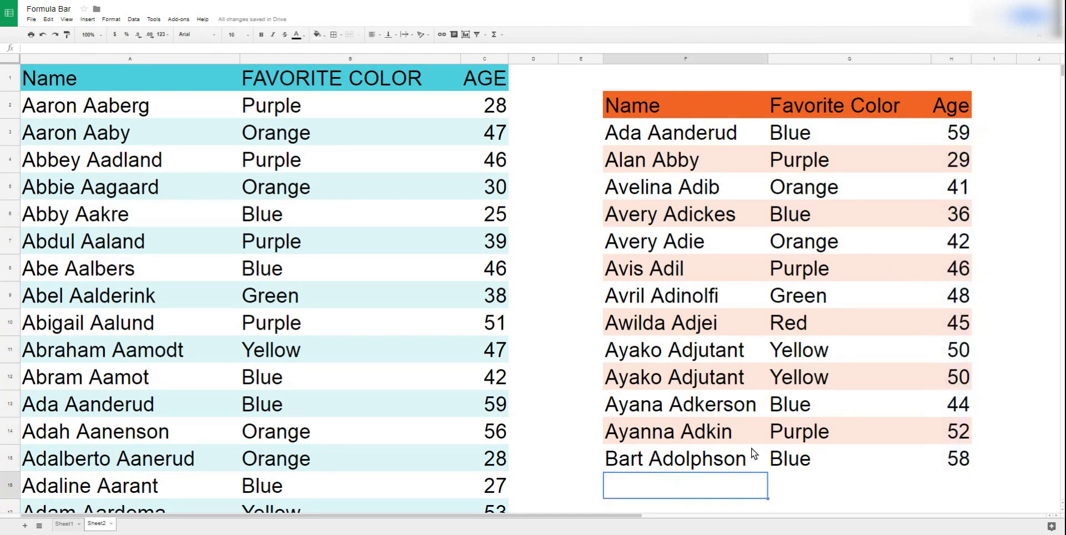
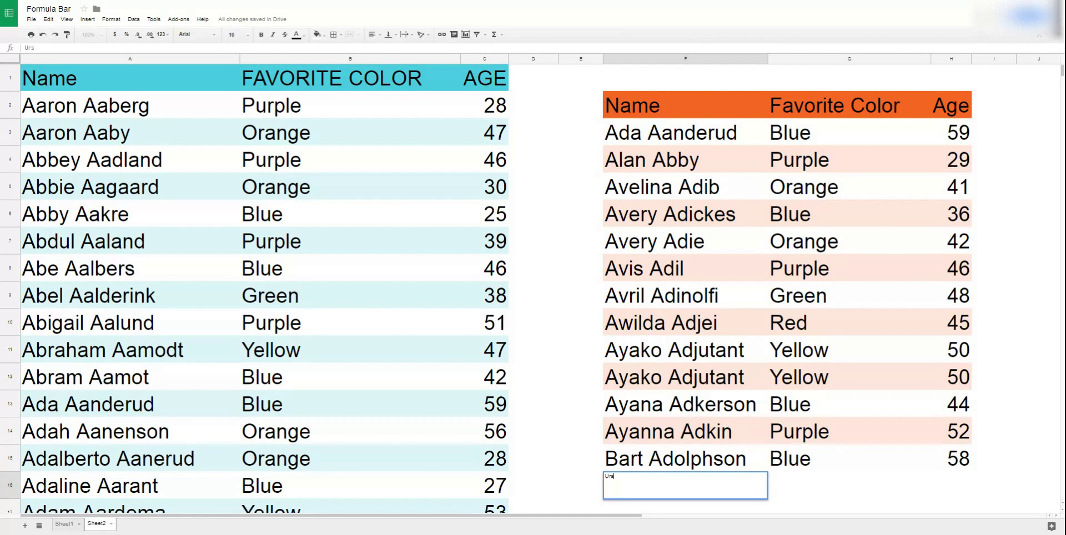
pyautogui.press('Return')
pyautogui.press('Right')
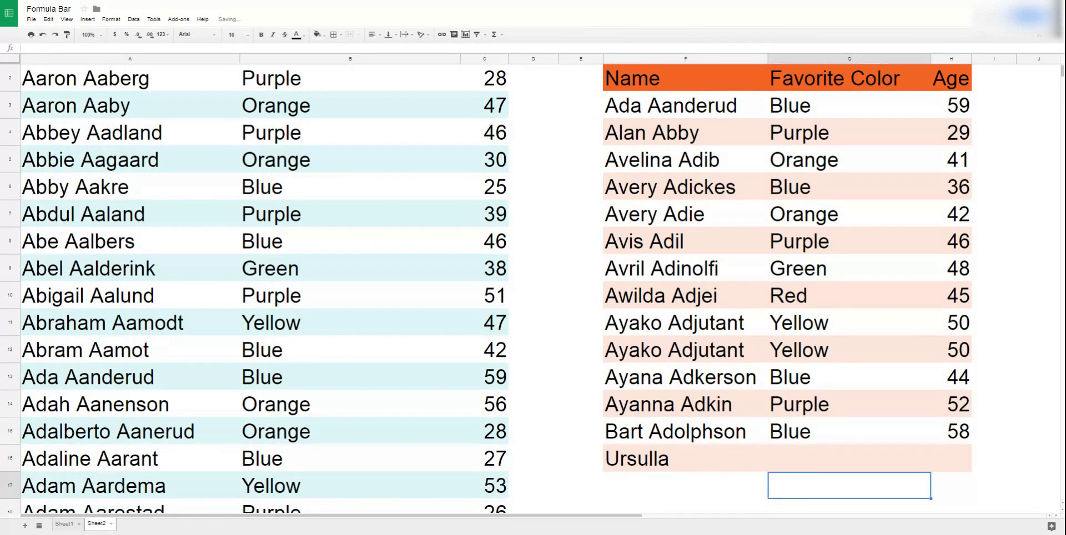
pyautogui.press('Up')
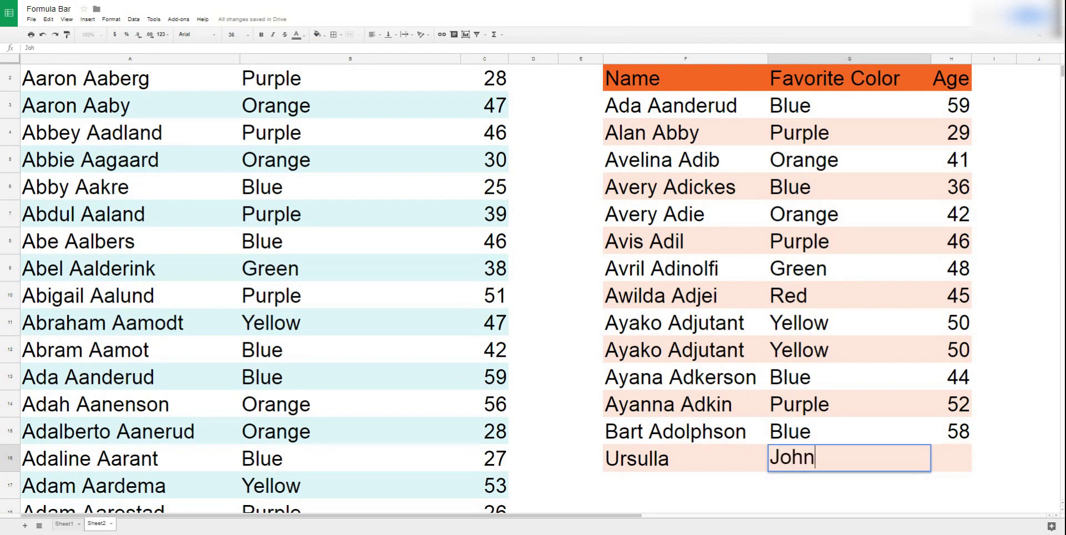
pyautogui.press('Return')
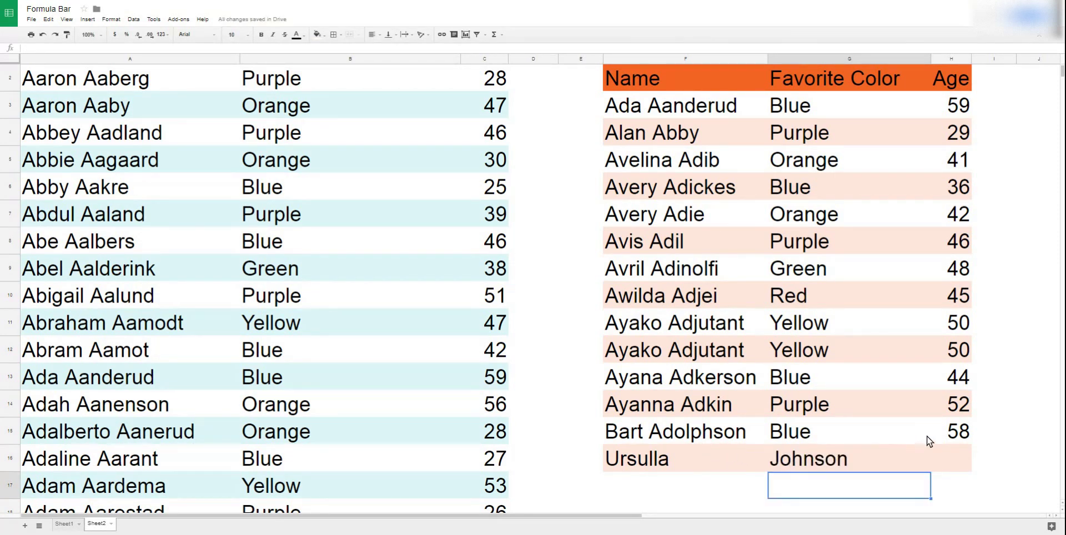
# Re-enter the new person's full name in F16 and clear the stray surname from G16.
pyautogui.click(848, 454)
pyautogui.click(713, 459)
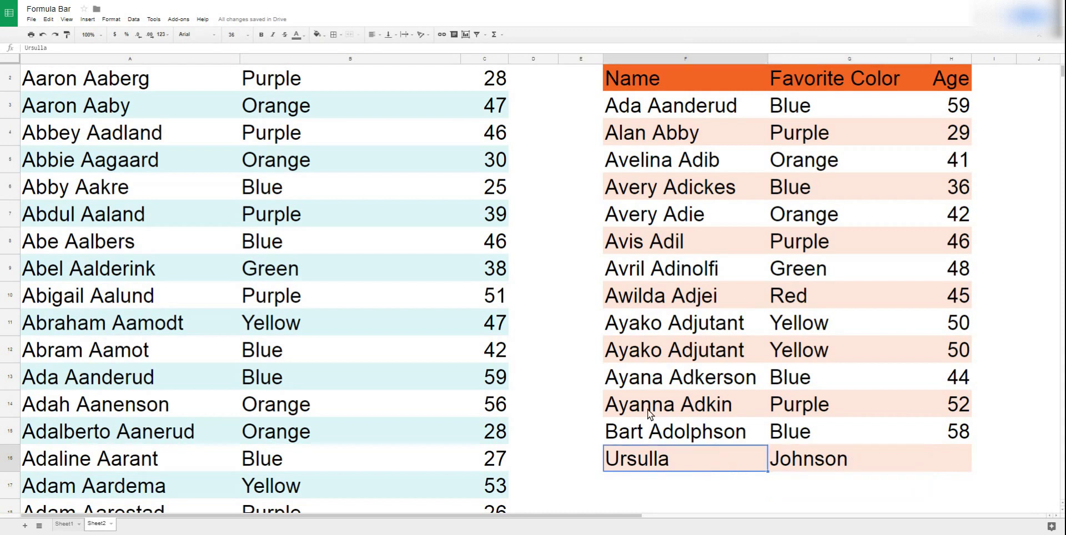
pyautogui.press('Return')
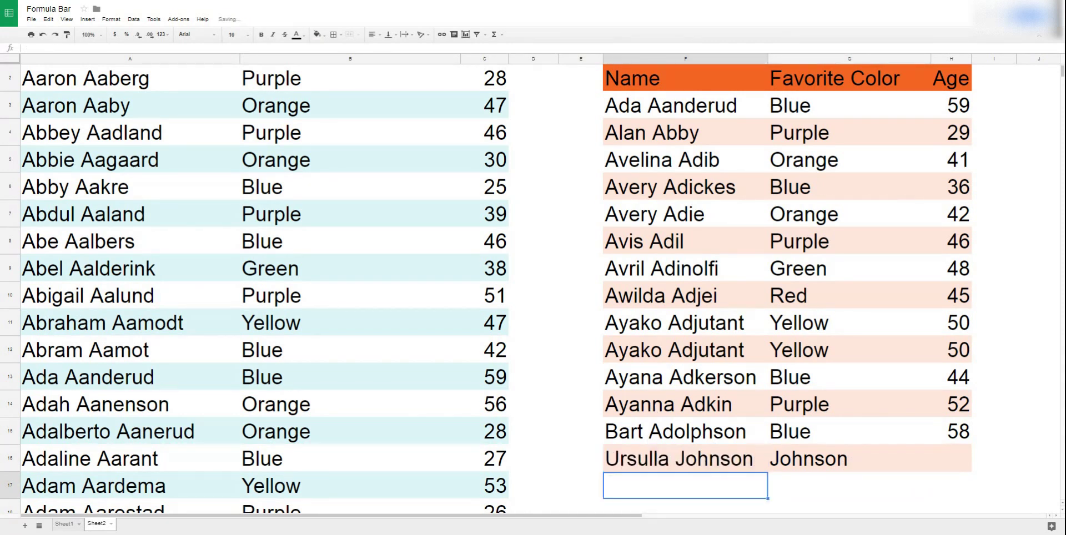
pyautogui.click(849, 459)
pyautogui.press('Delete')
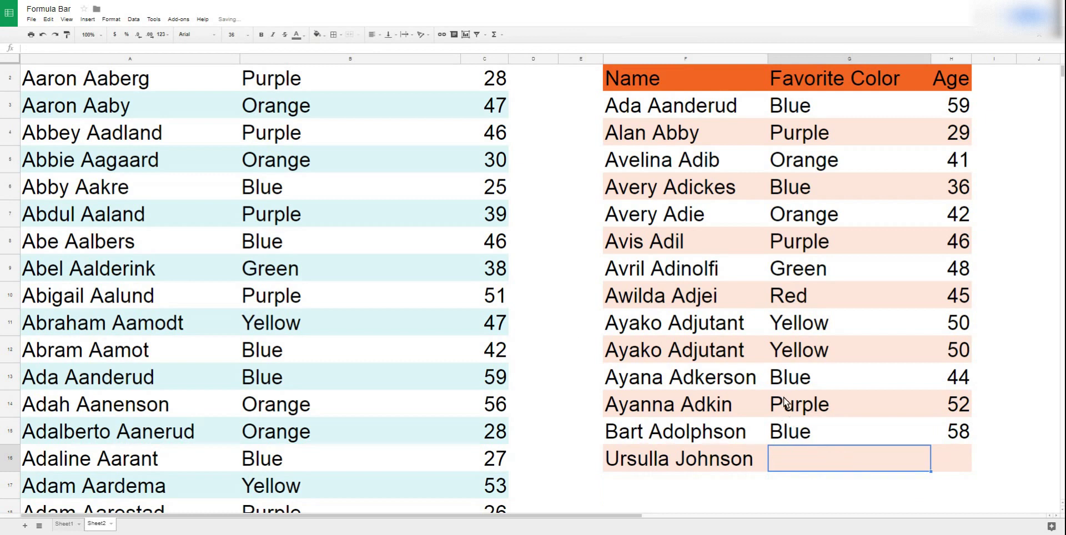
pyautogui.scroll(1, 839, 409)
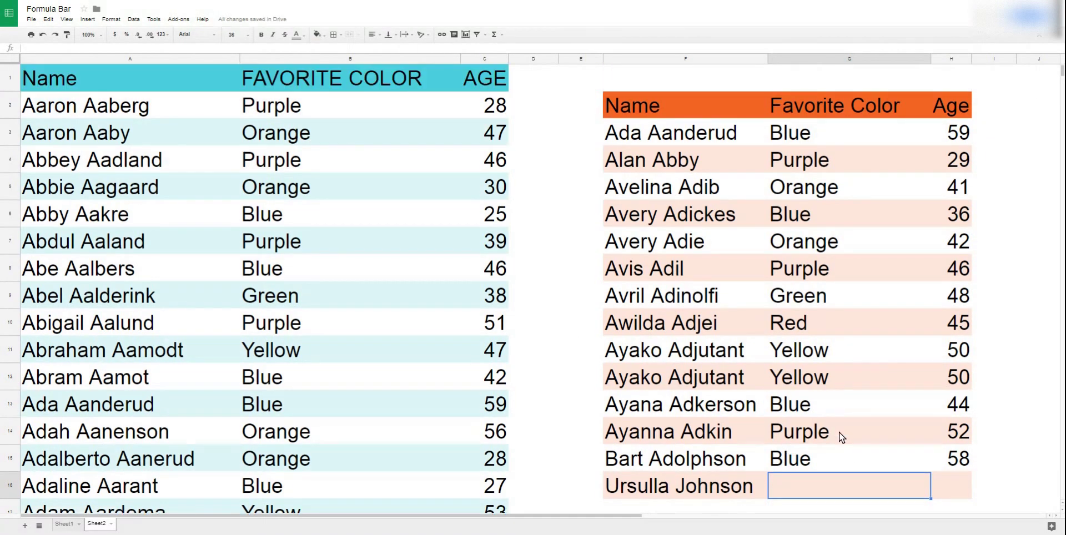
# Copy the G15 and H15 lookup formulas into G16 and H16, which return #N/A.
pyautogui.click(866, 460)
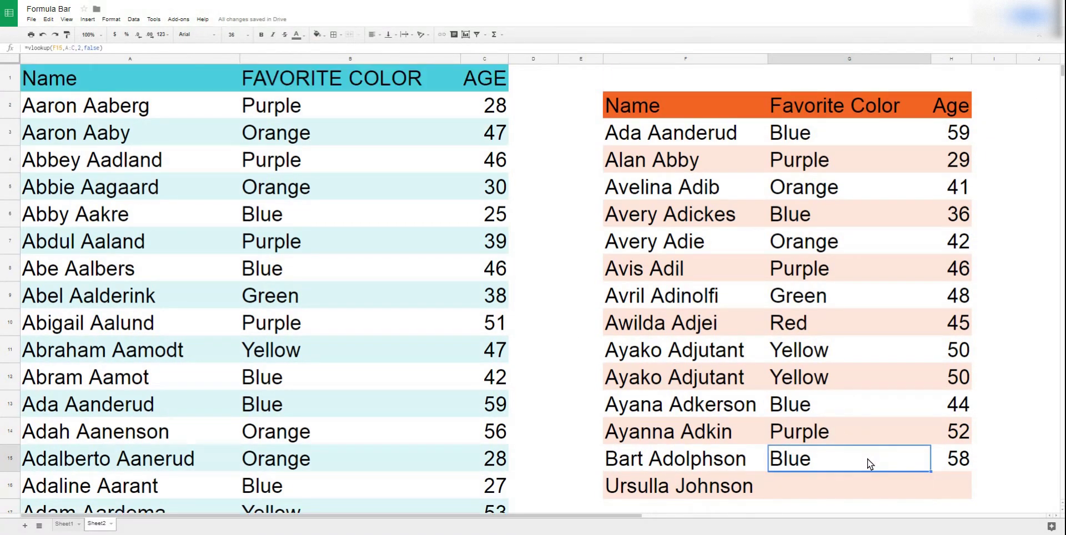
pyautogui.press('Down')
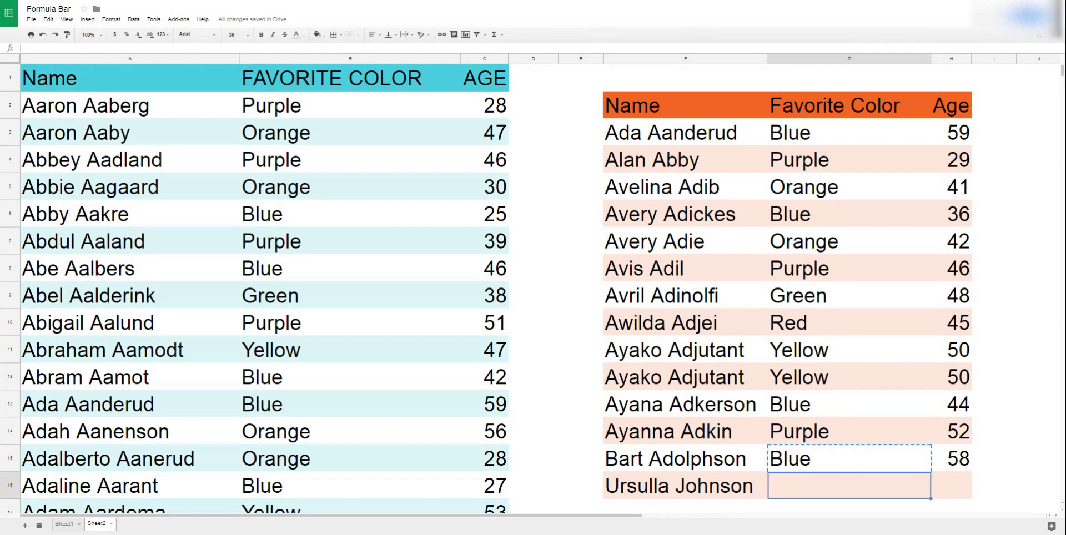
pyautogui.hotkey('ctrl', 'v')
pyautogui.press('Right')
pyautogui.press('Up')
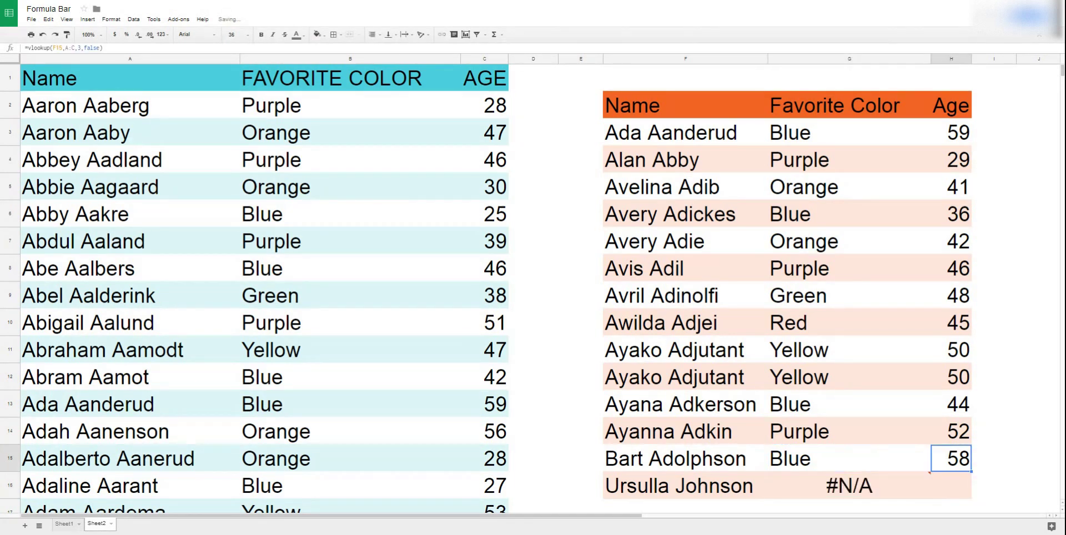
pyautogui.hotkey('ctrl', 'c')
pyautogui.press('Down')
pyautogui.hotkey('ctrl', 'v')
pyautogui.press('Left')
pyautogui.press('Up')
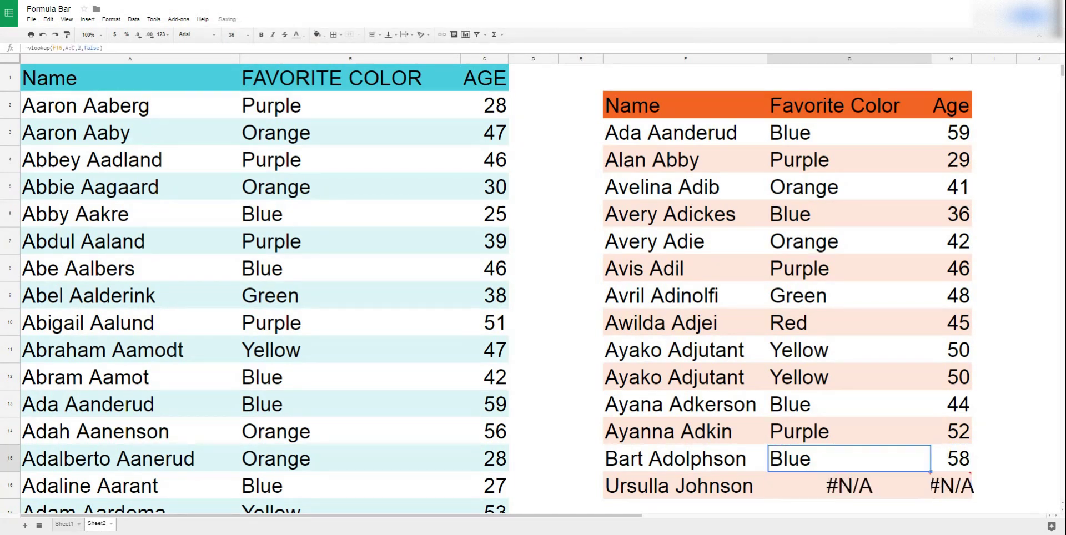
pyautogui.click(867, 497)
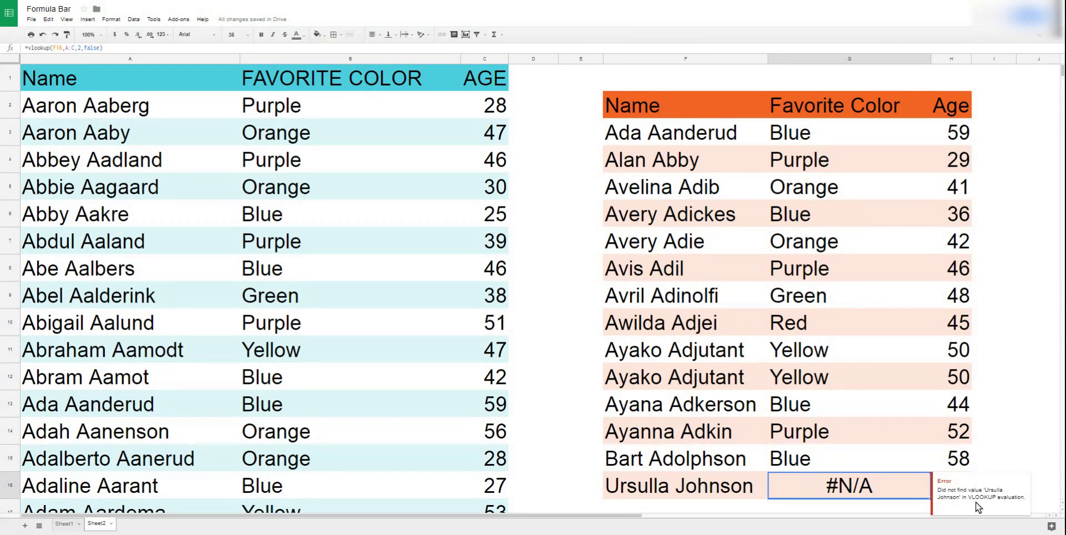
pyautogui.click(823, 457)
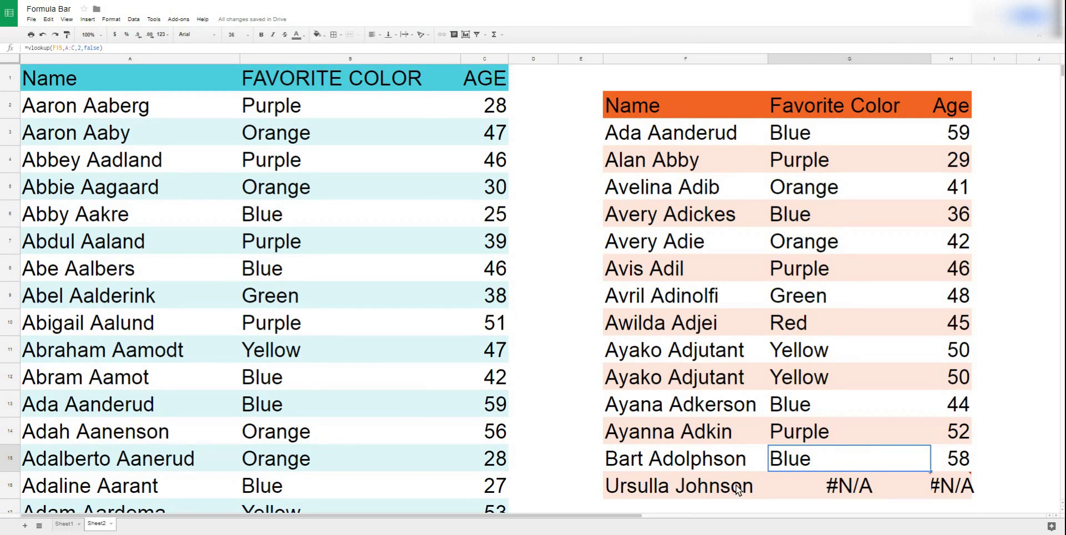
# Inspect the #N/A formula in G16 and compare it with the working lookup in G6.
pyautogui.moveTo(816, 485)
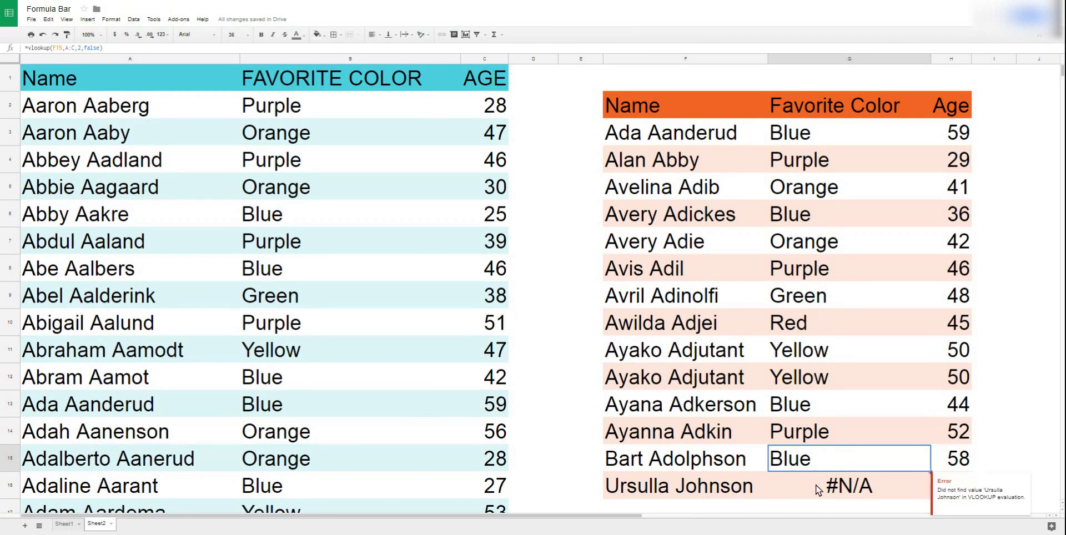
pyautogui.click(816, 485)
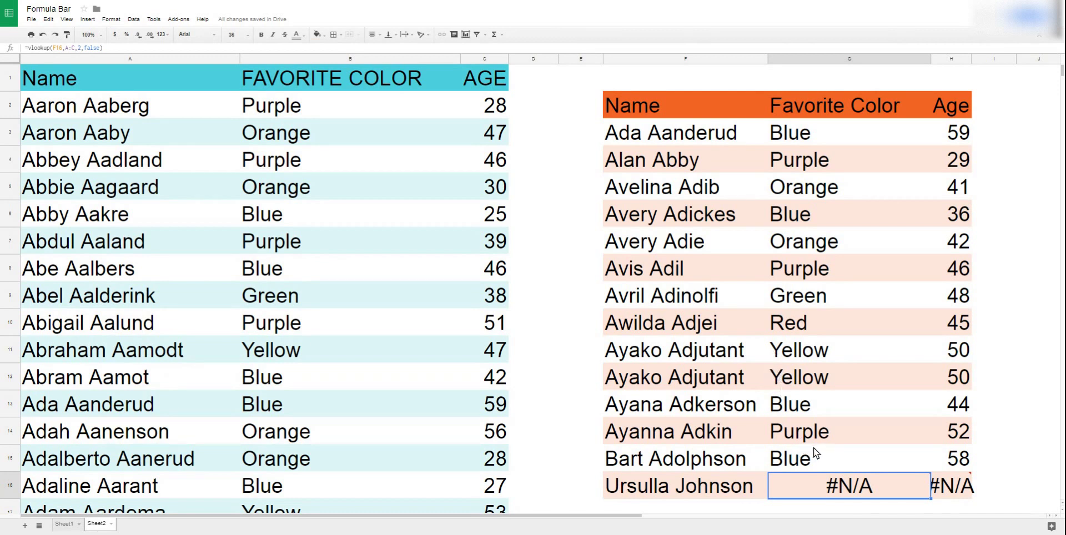
pyautogui.moveTo(864, 476)
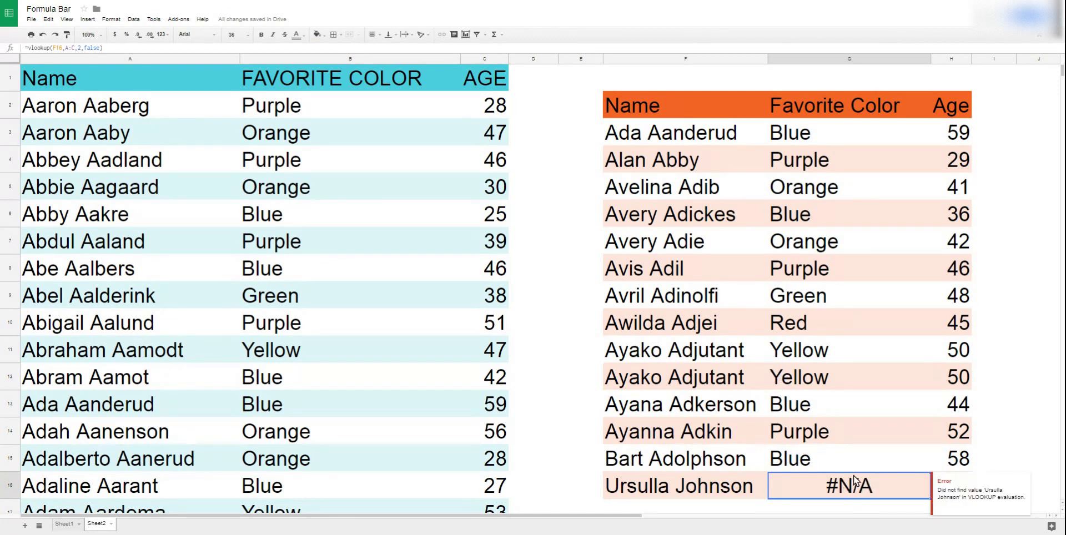
pyautogui.click(892, 214)
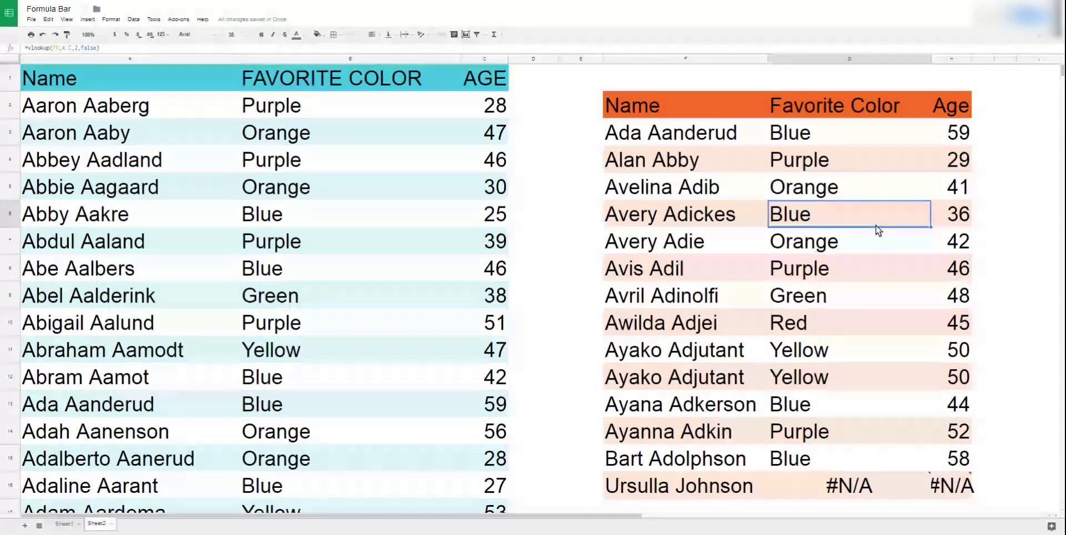
pyautogui.click(851, 486)
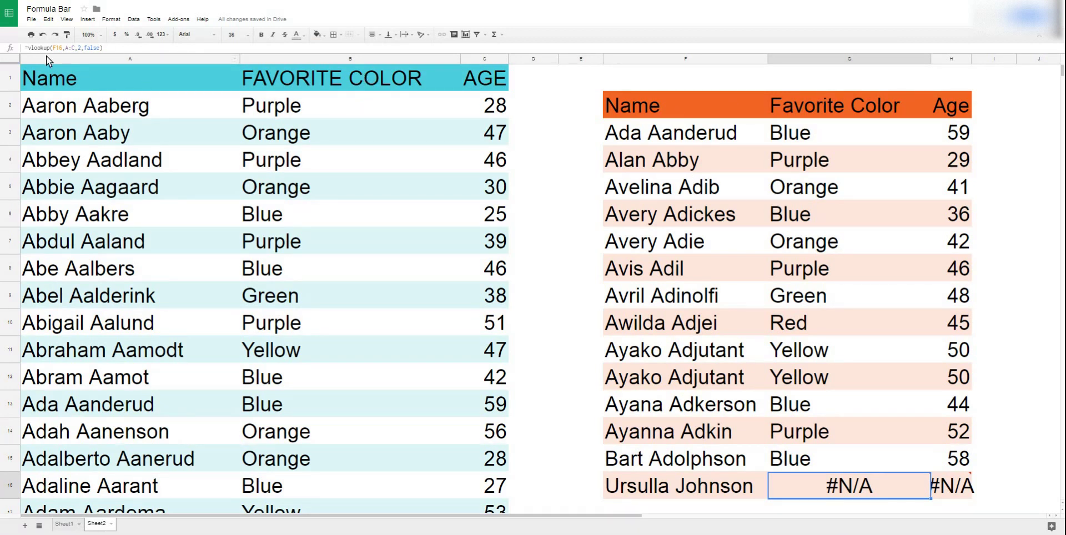
# Change G3 to =iferror(vlookup(F3,A:C,2,false),"NOT ON LIST"), still returning Blue.
pyautogui.click(828, 137)
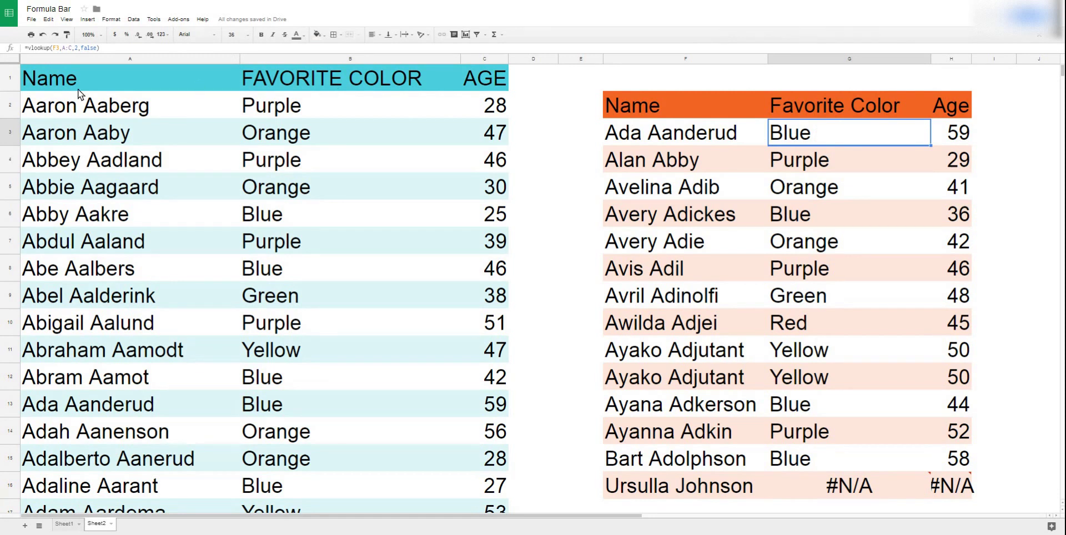
pyautogui.click(29, 49)
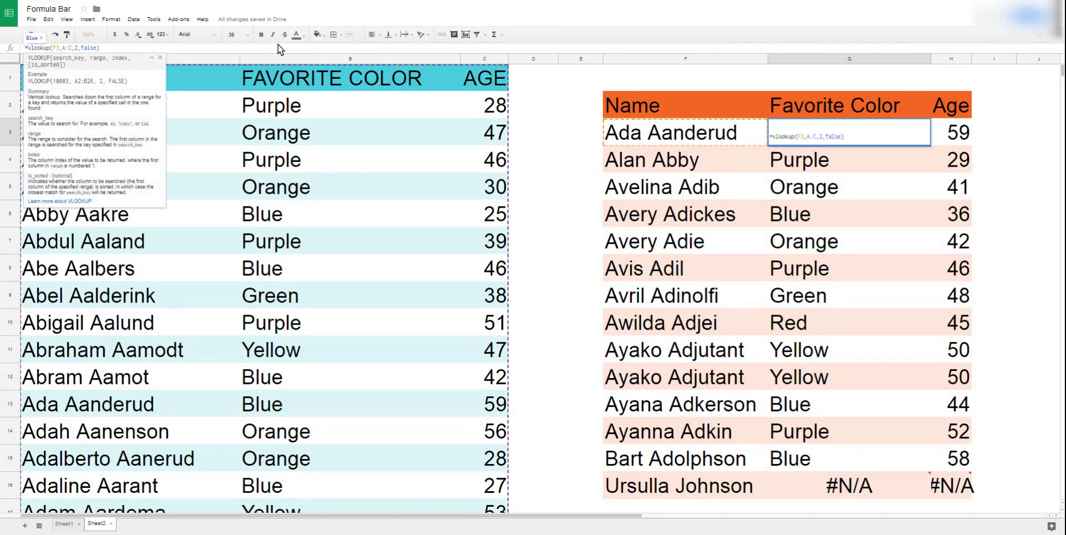
pyautogui.write('iferror')
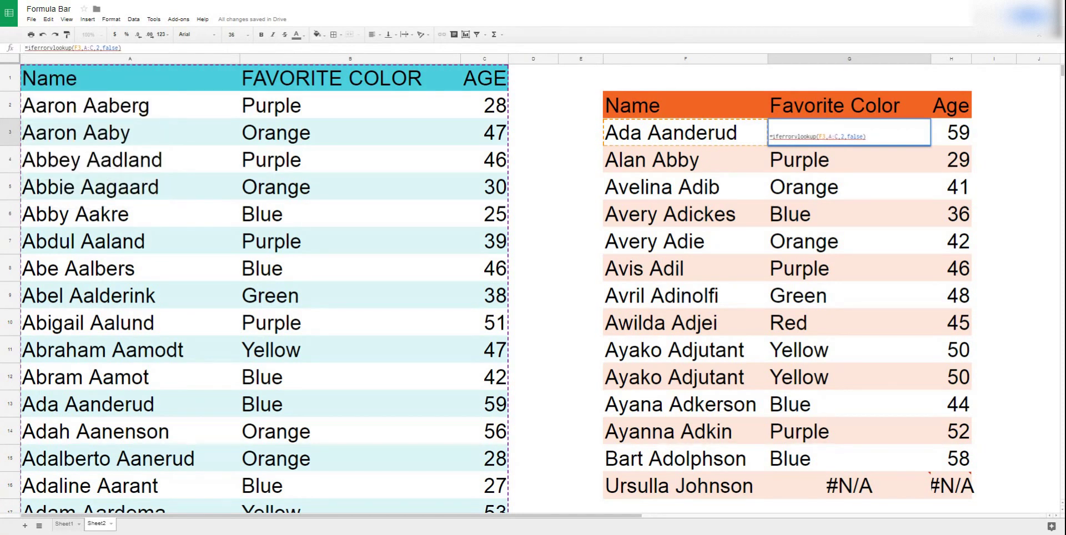
pyautogui.write('(')
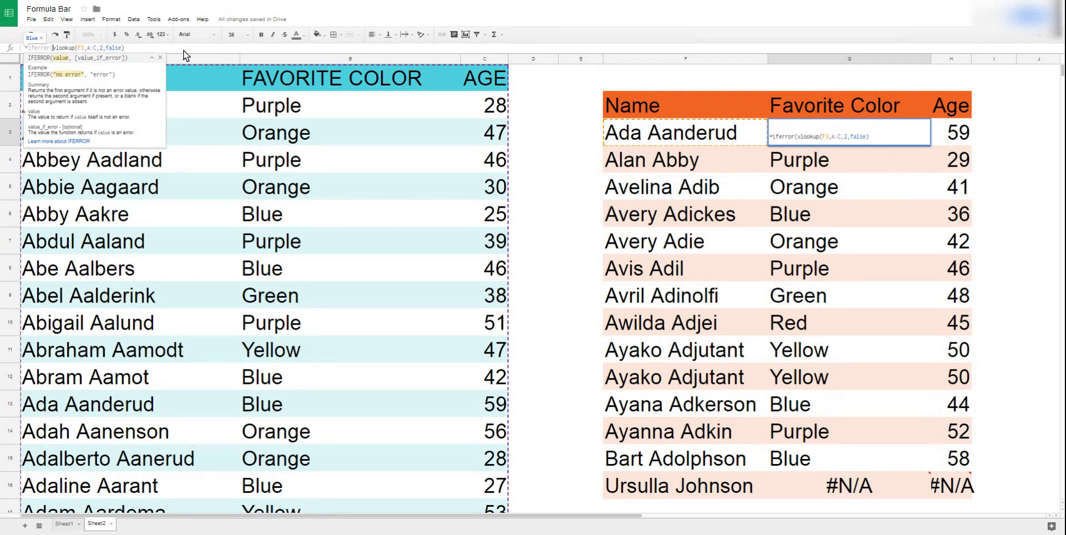
pyautogui.click(155, 48)
pyautogui.write(',')
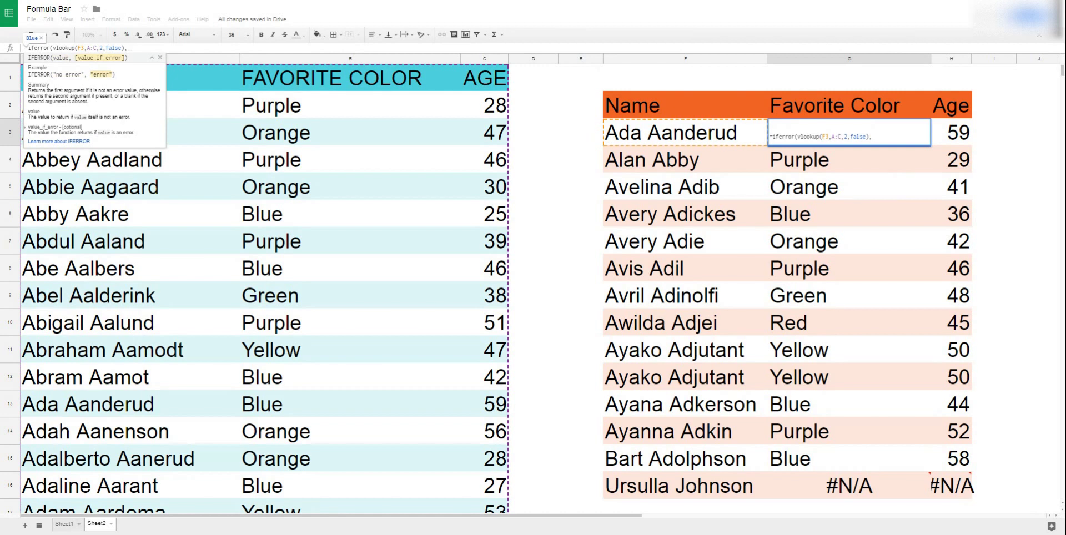
pyautogui.write('"NOT ON LIST')
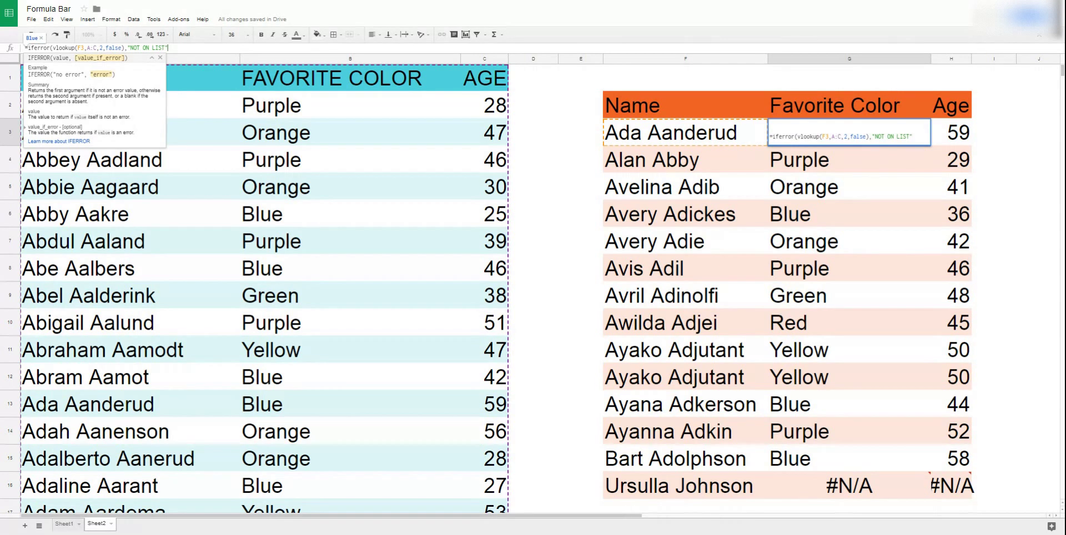
pyautogui.write('")')
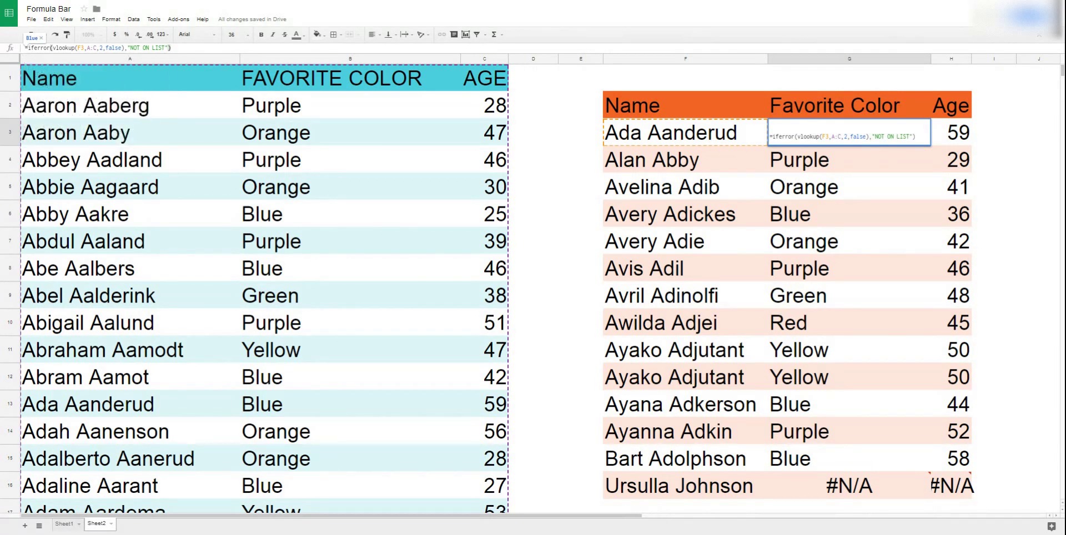
pyautogui.press('Return')
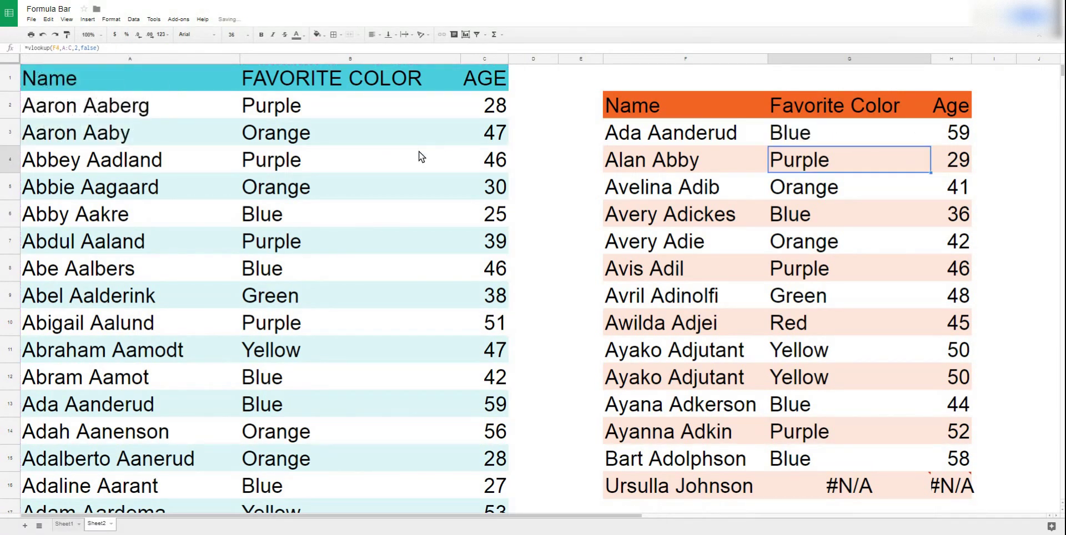
# Fill the IFERROR color formula down to G16 and wrap H3's Age VLOOKUP in IFERROR with "NOT ON LIST".
pyautogui.click(867, 132)
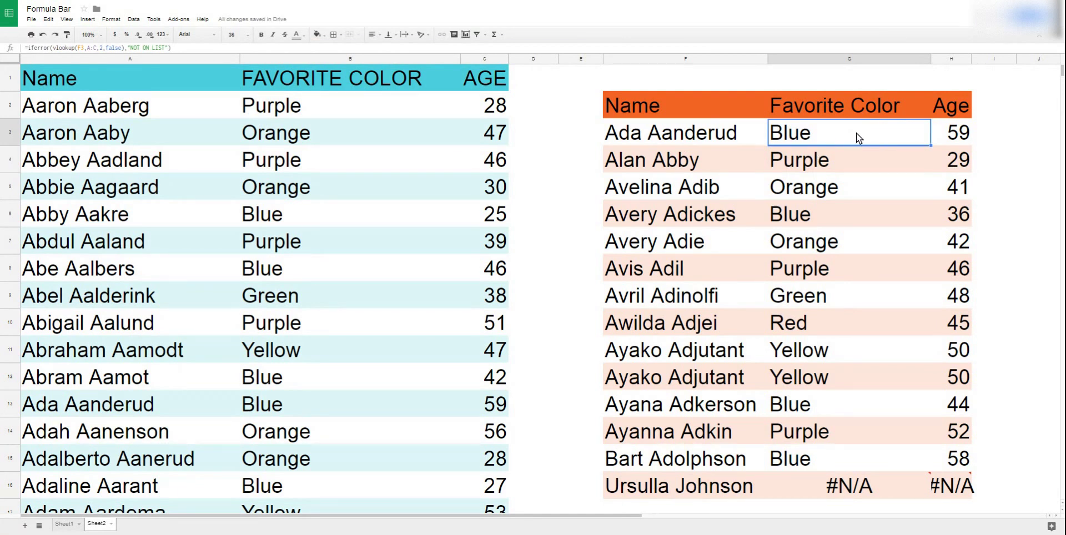
pyautogui.moveTo(933, 146); pyautogui.dragTo(923, 490)
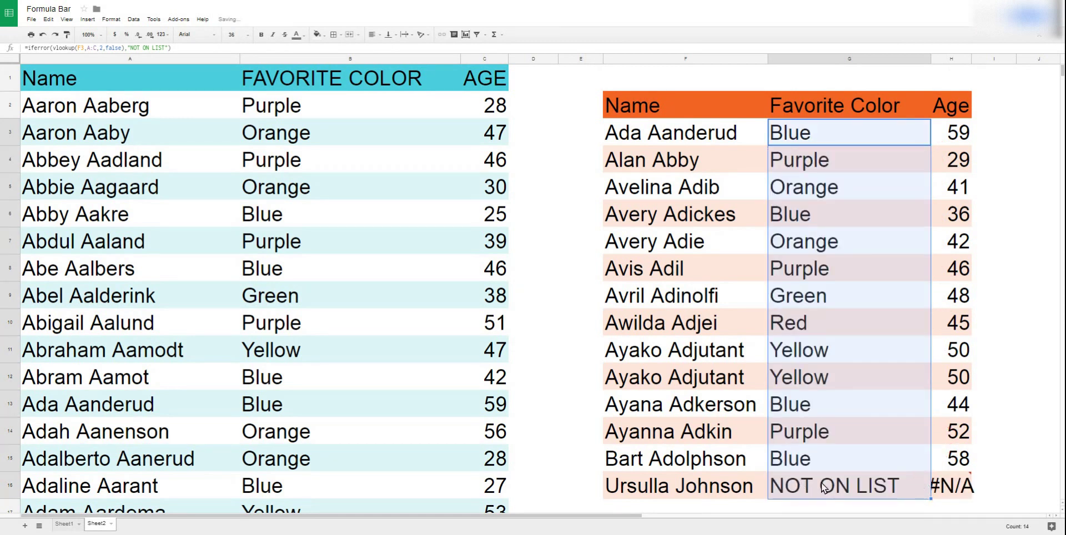
pyautogui.click(956, 136)
pyautogui.click(29, 48)
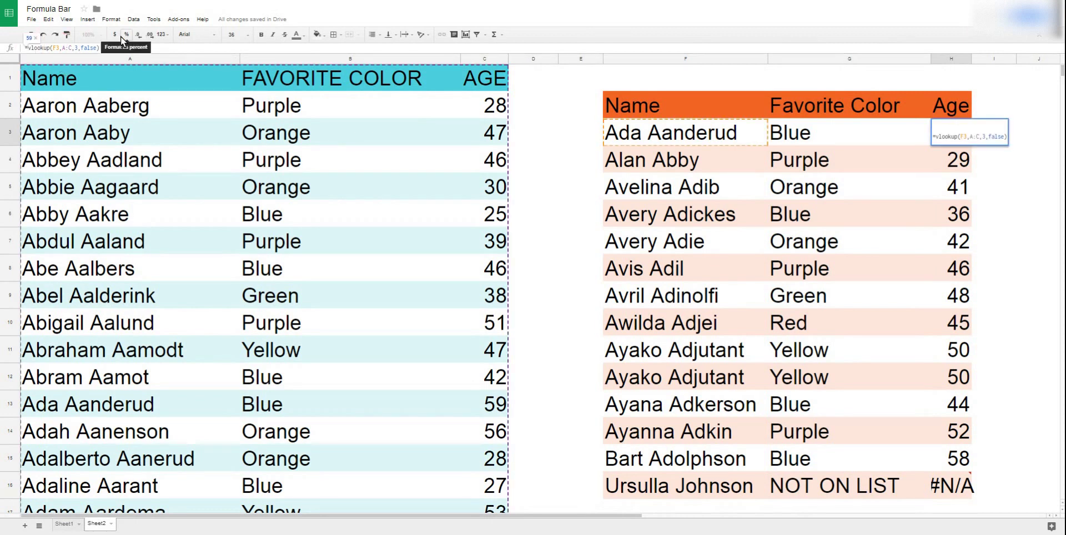
pyautogui.write('i')
pyautogui.write('ferror')
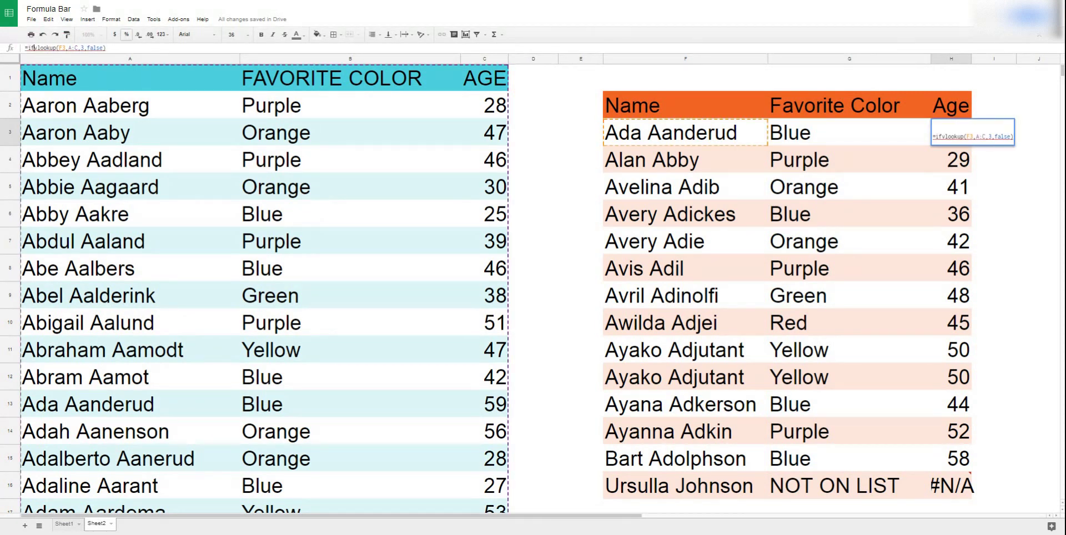
pyautogui.write('(')
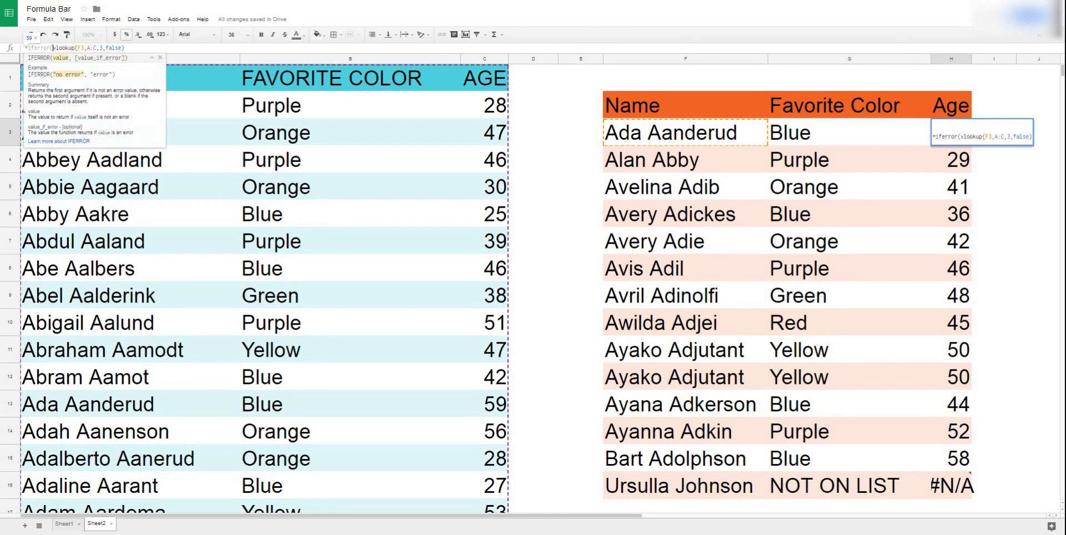
pyautogui.click(130, 46)
pyautogui.write(',"')
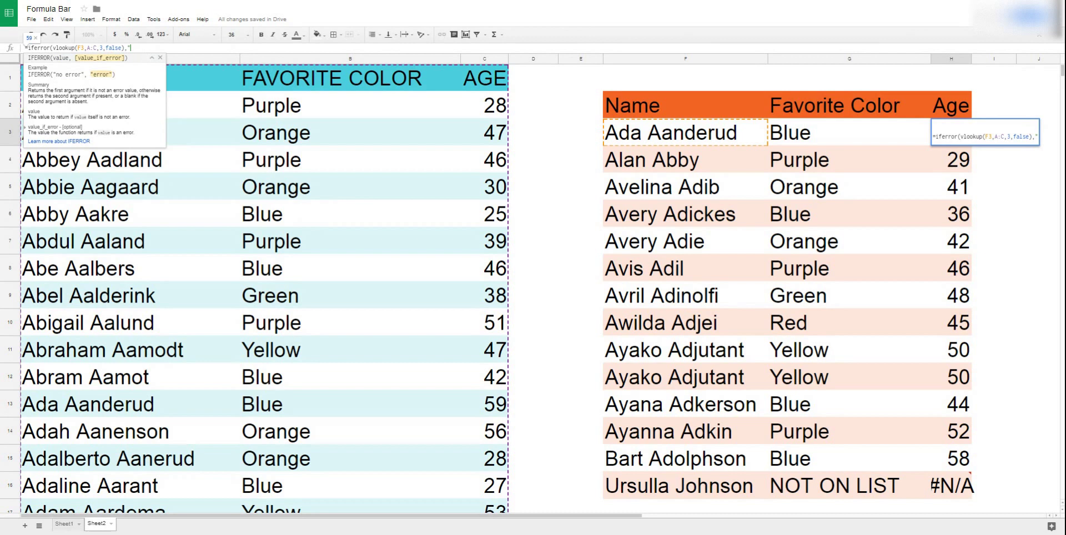
pyautogui.write('NOT ON LIST')
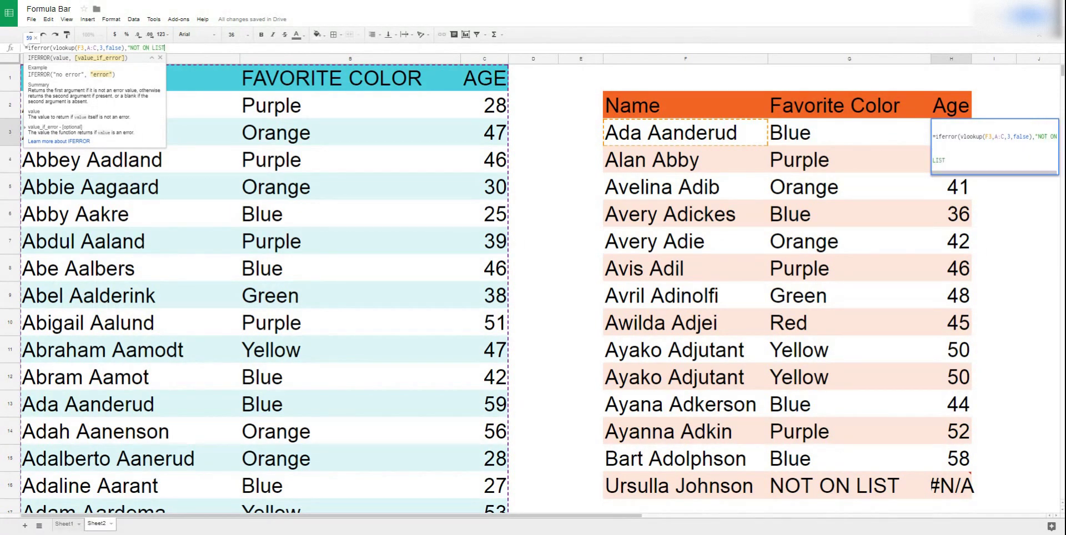
pyautogui.write('")')
pyautogui.press('Return')
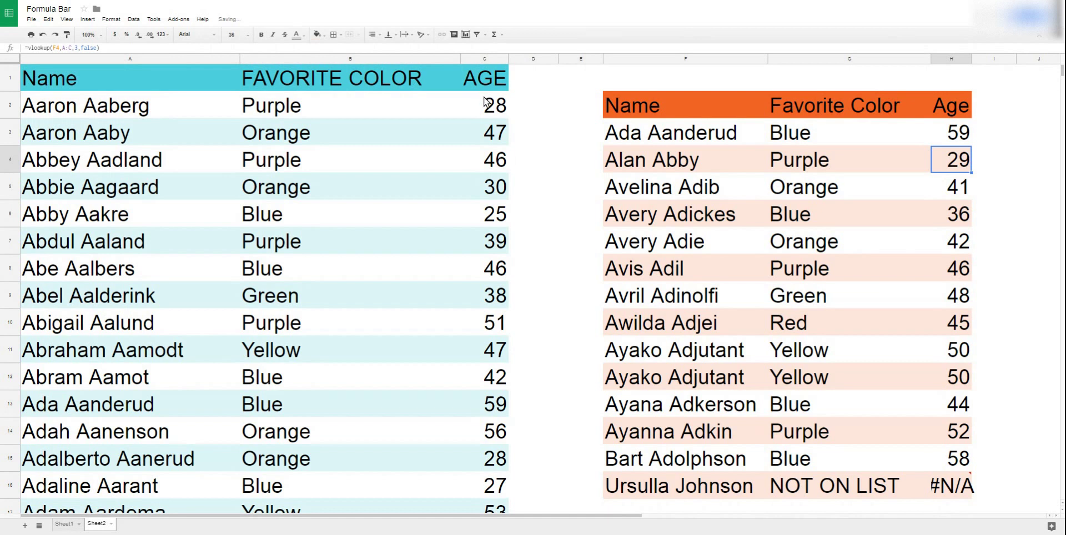
# Fill the IFERROR Age formula down from H3 to H16.
pyautogui.click(970, 137)
pyautogui.moveTo(970, 144); pyautogui.dragTo(981, 486)
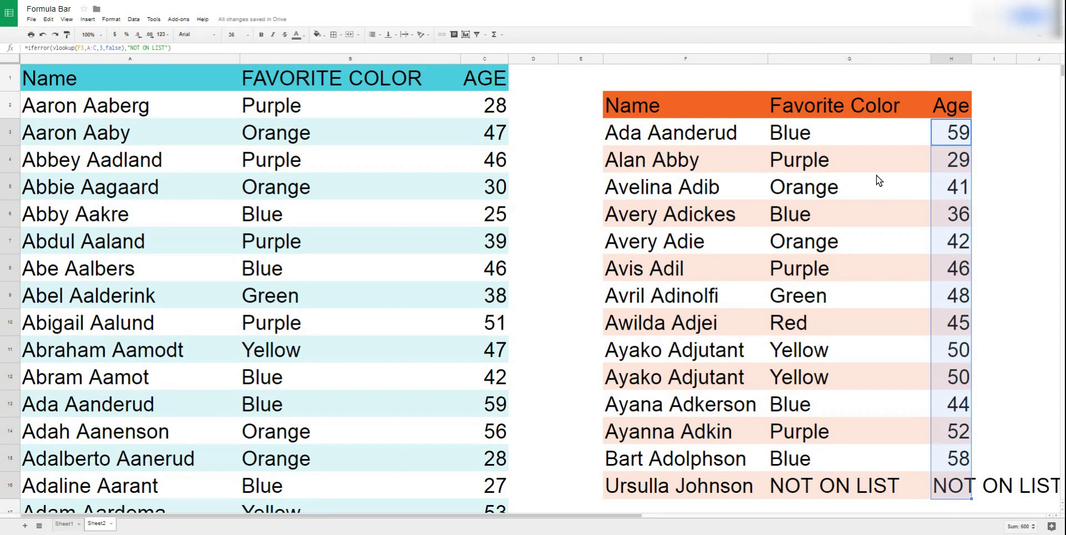
pyautogui.click(849, 144)
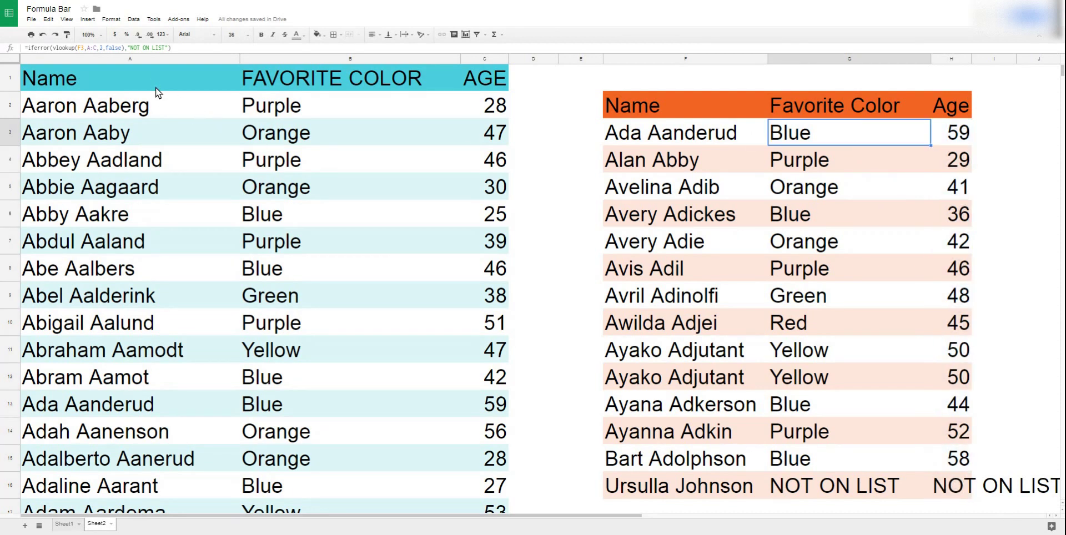
# Change G3's VLOOKUP column index from 2 to 7 so the color reads NOT ON LIST.
pyautogui.click(101, 48)
pyautogui.press('BackSpace')
pyautogui.write('7')
pyautogui.press('Delete')
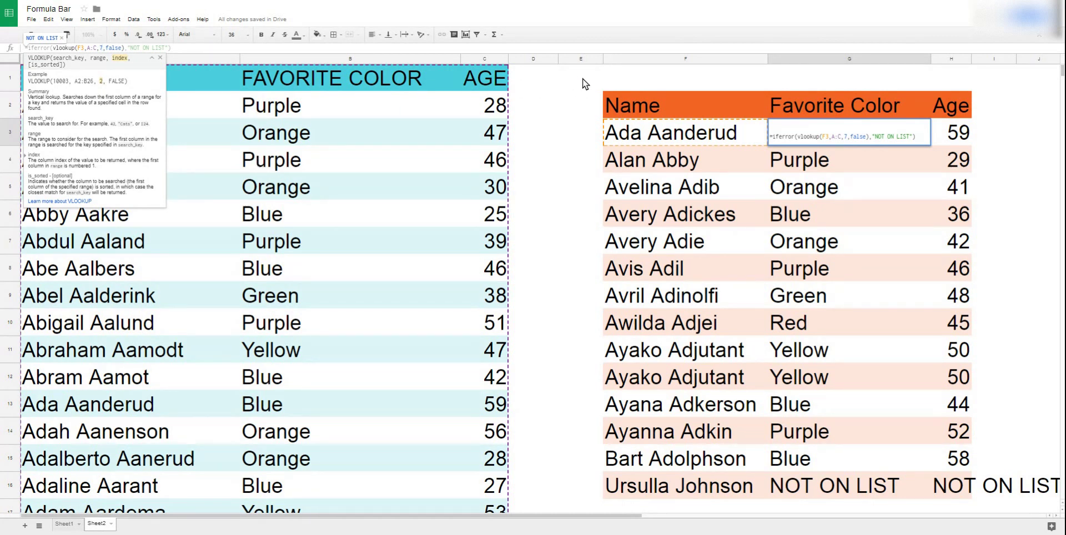
pyautogui.press('Return')
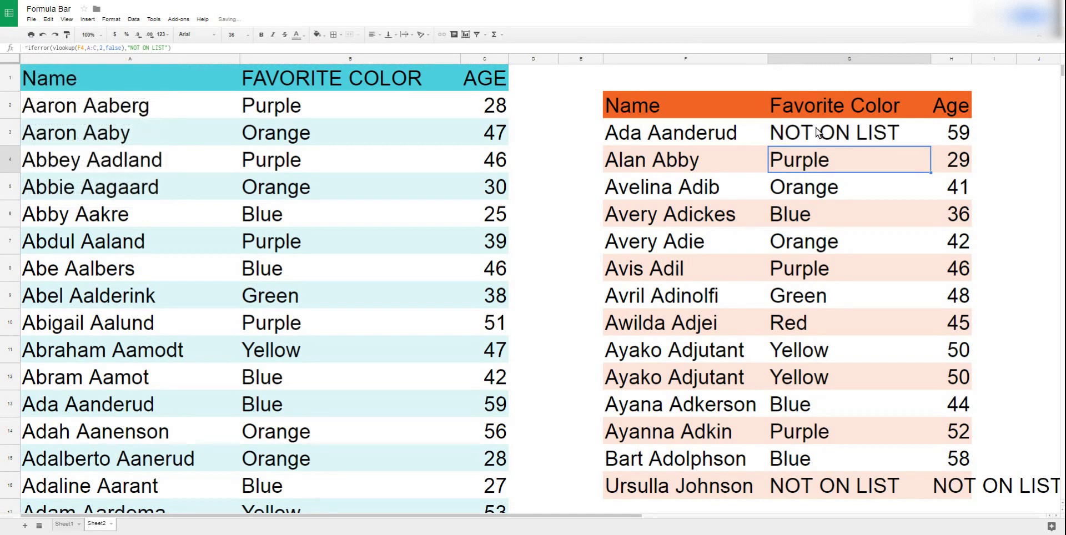
pyautogui.click(819, 134)
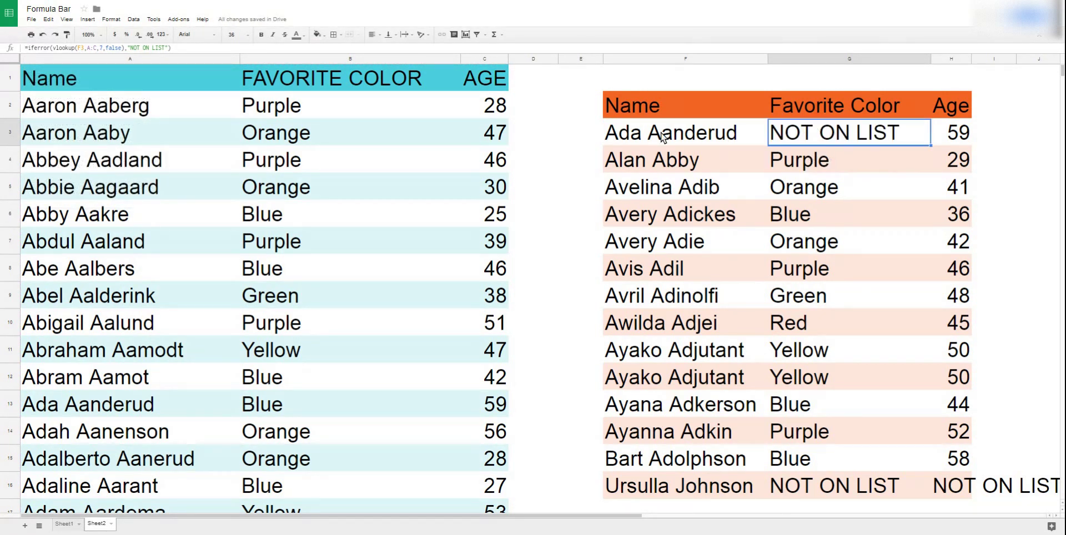
# Strip the IFERROR wrapper from G3, leaving a bare index-7 VLOOKUP that shows #REF!
pyautogui.click(49, 50)
pyautogui.press('BackSpace')
pyautogui.press('BackSpace')
pyautogui.press('BackSpace')
pyautogui.press('BackSpace')
pyautogui.press('BackSpace')
pyautogui.press('BackSpace')
pyautogui.press('BackSpace')
pyautogui.press('BackSpace')
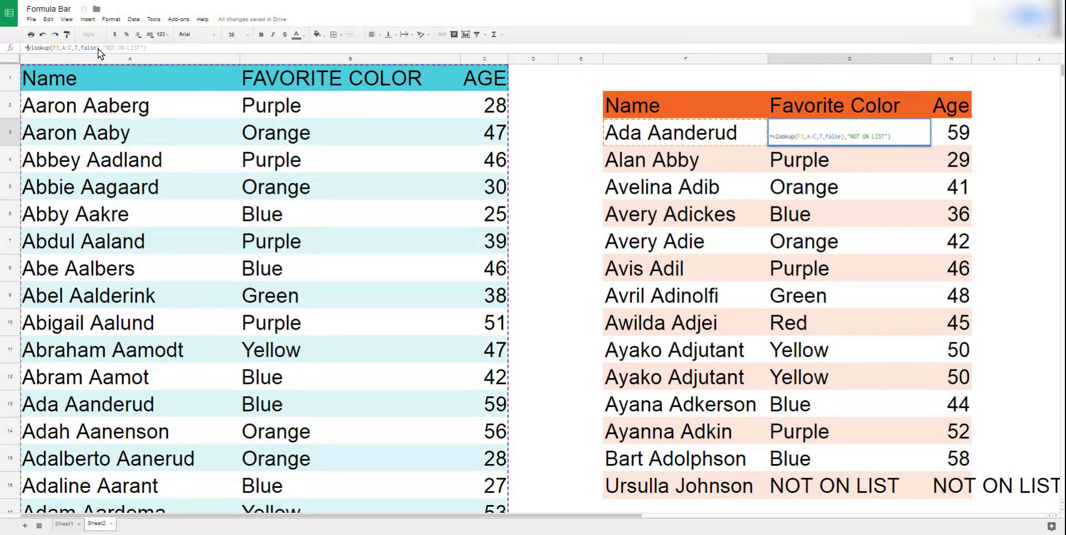
pyautogui.press('BackSpace')
pyautogui.press('BackSpace')
pyautogui.press('BackSpace')
pyautogui.press('BackSpace')
pyautogui.press('BackSpace')
pyautogui.press('BackSpace')
pyautogui.press('BackSpace')
pyautogui.press('BackSpace')
pyautogui.press('BackSpace')
pyautogui.press('BackSpace')
pyautogui.press('BackSpace')
pyautogui.press('BackSpace')
pyautogui.press('BackSpace')
pyautogui.press('BackSpace')
pyautogui.press('BackSpace')
pyautogui.press('BackSpace')
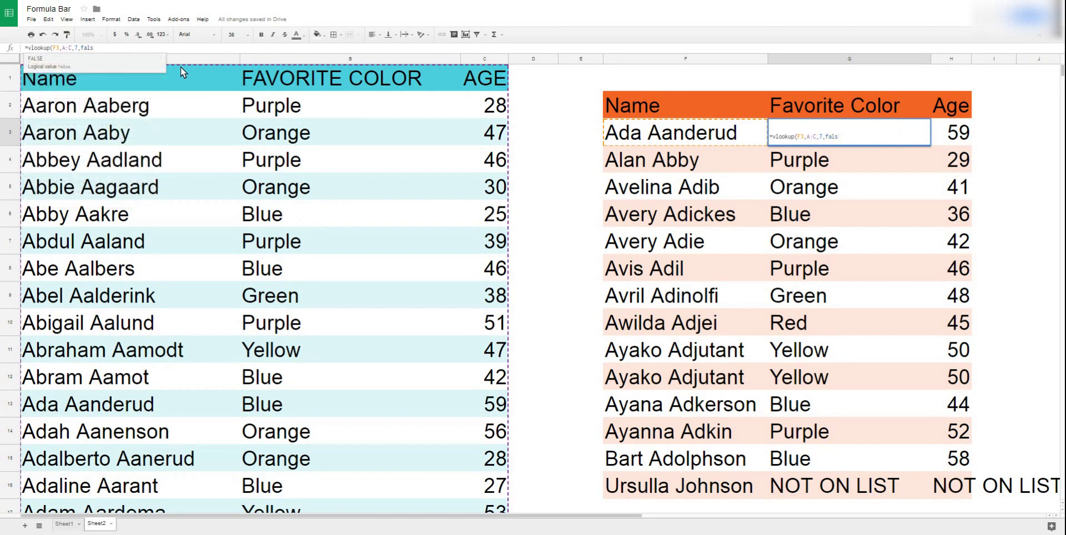
pyautogui.press('Return')
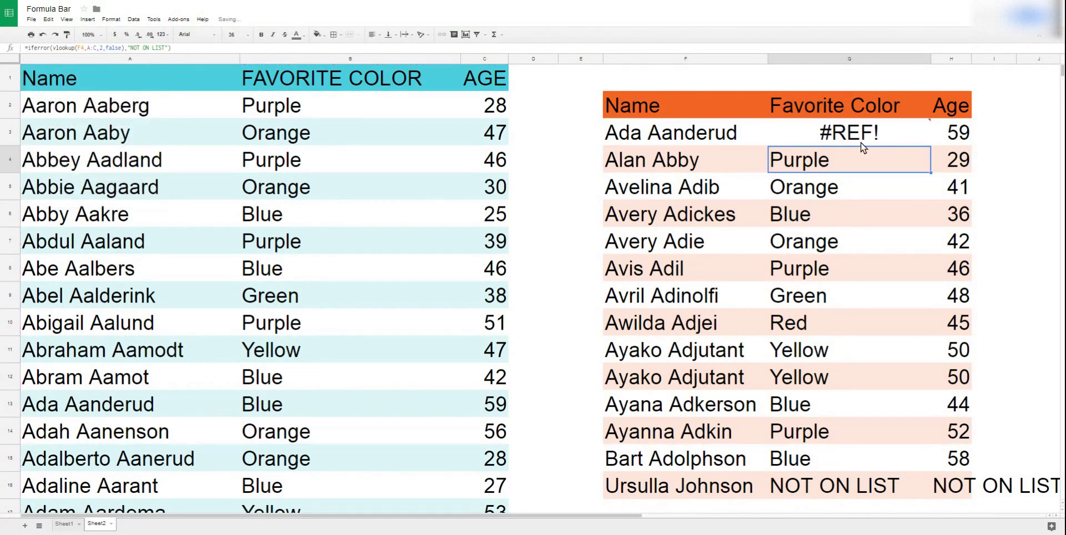
pyautogui.moveTo(866, 133)
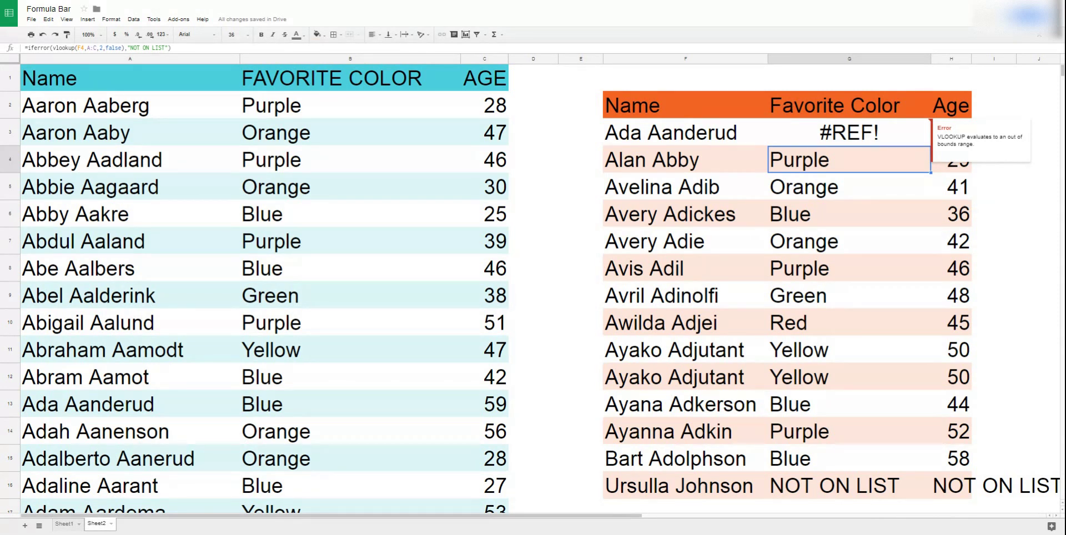
pyautogui.press('Up')
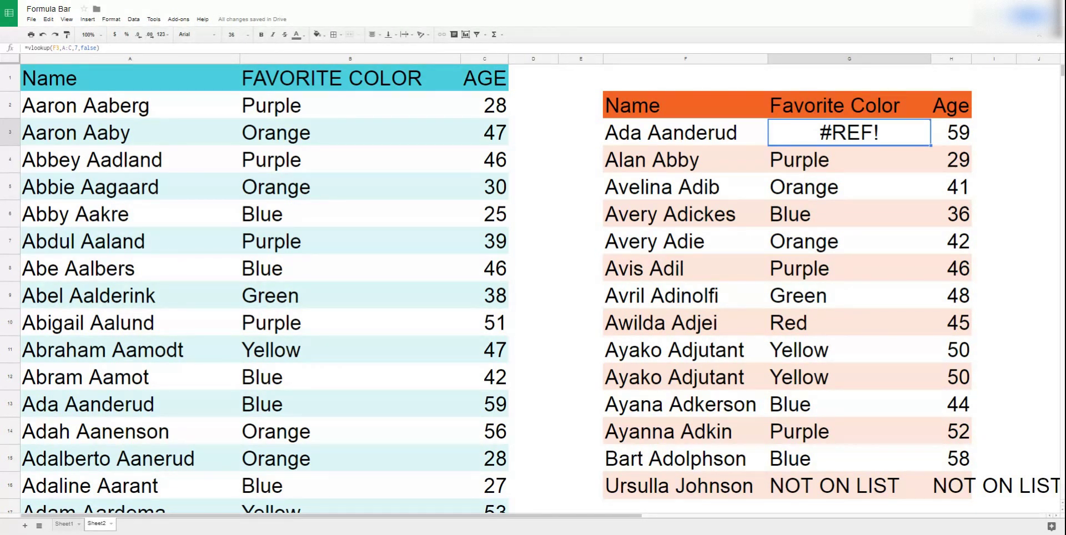
pyautogui.click(808, 157)
# Fill G4's IFERROR VLOOKUP formula up into G3, bringing back Blue.
pyautogui.moveTo(931, 172); pyautogui.dragTo(924, 142)
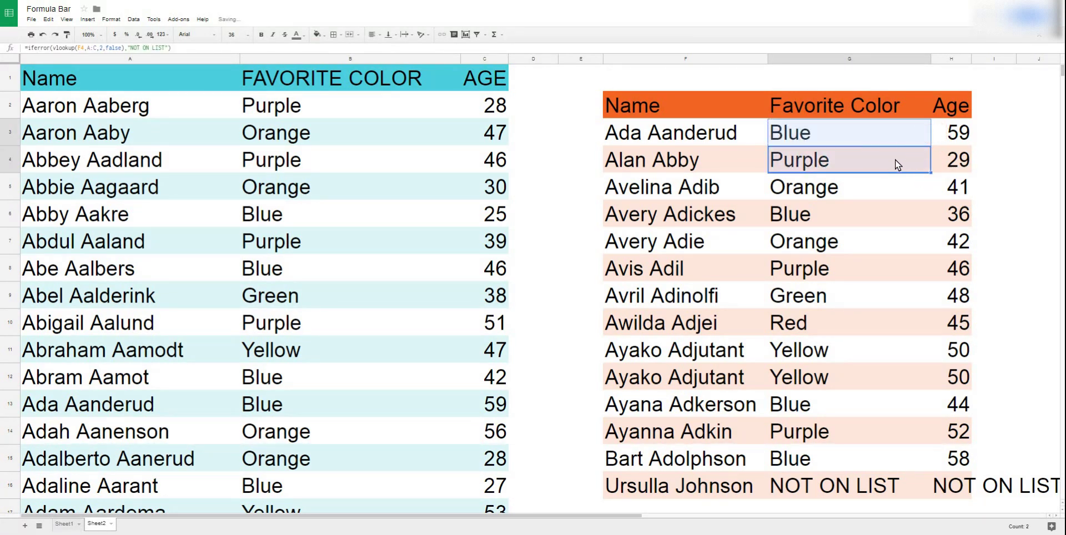
pyautogui.click(875, 137)
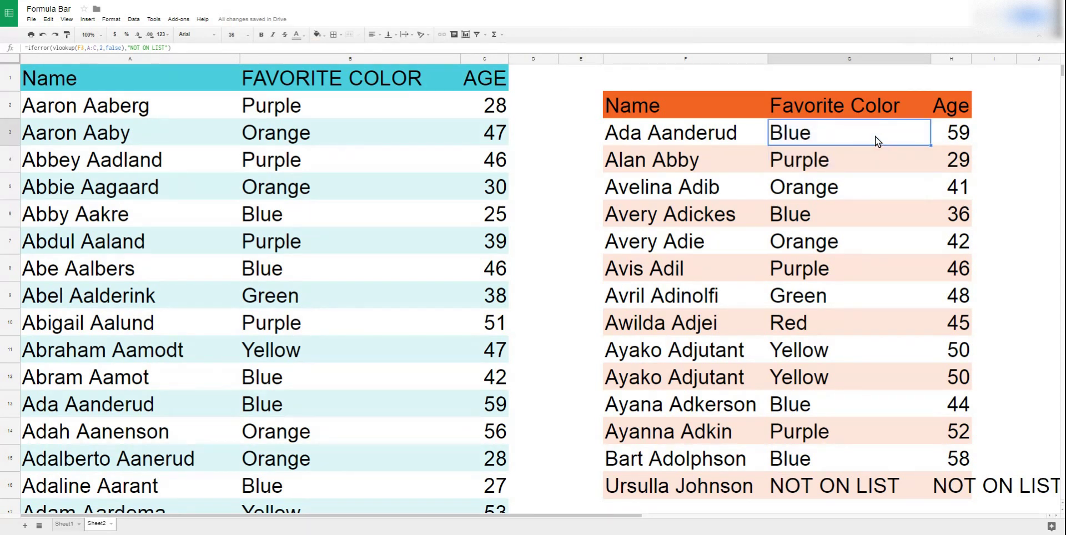